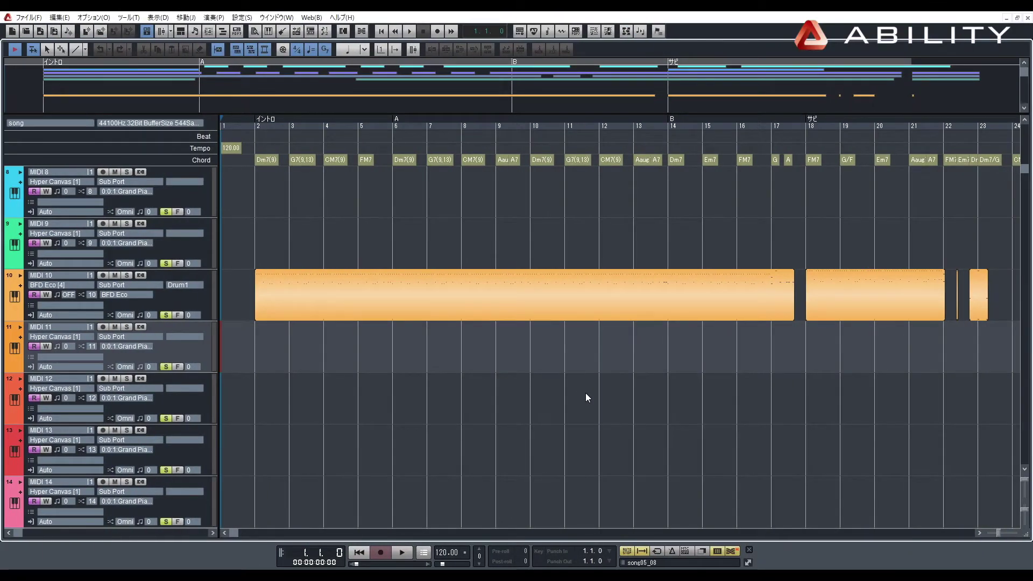
- Open the media browser (メディアブラウザ) below the song editor
left_click(284, 18)
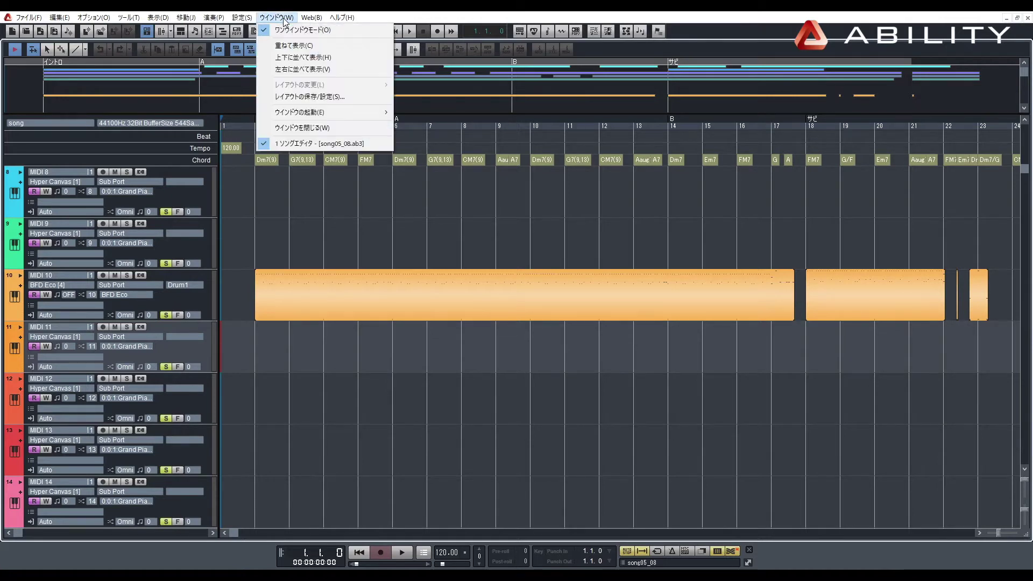
mouse_move(334, 112)
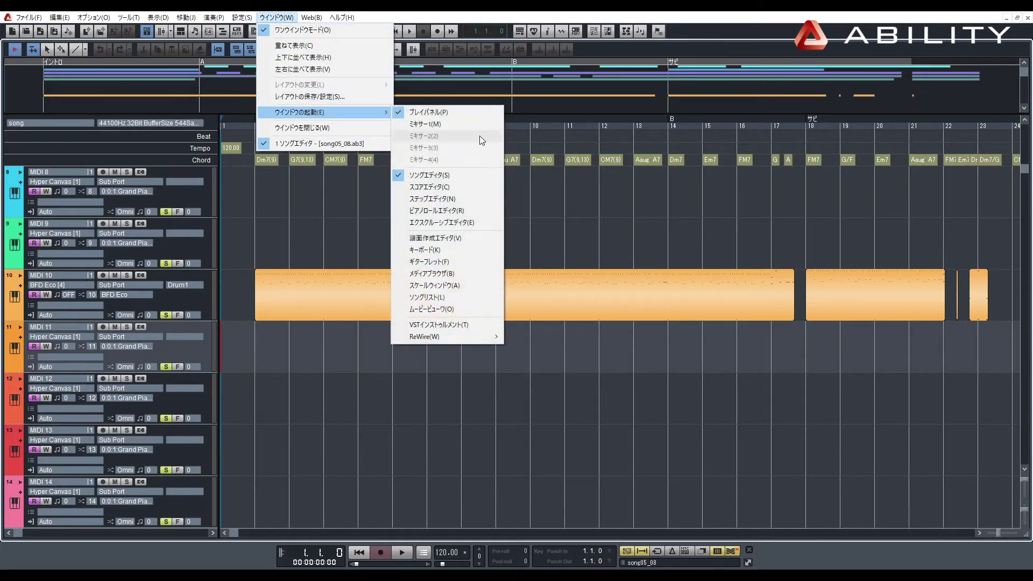
left_click(467, 272)
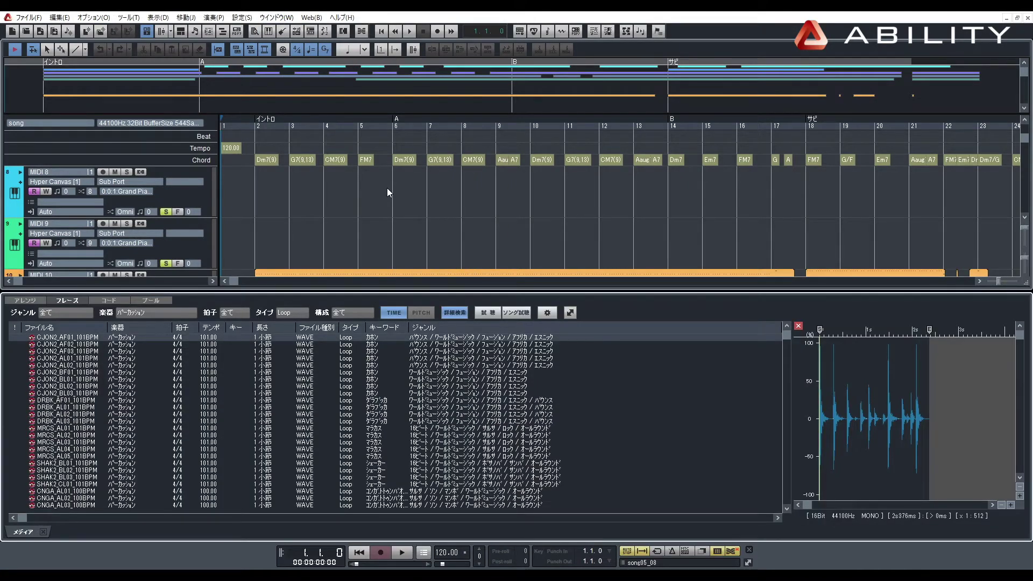
- Set the phrase list's genre and instrument filters both to 全て
left_click(74, 314)
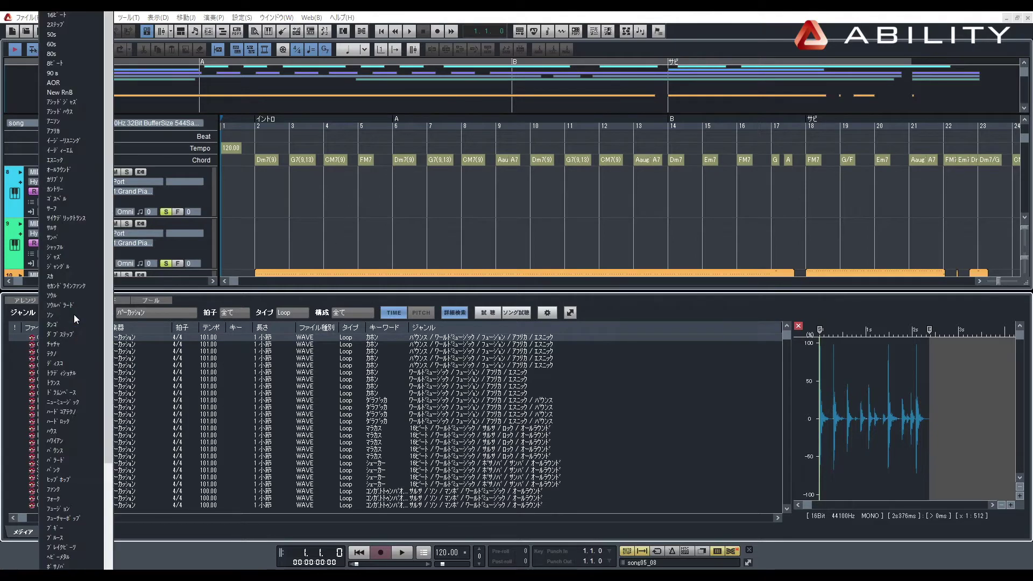
left_click(64, 16)
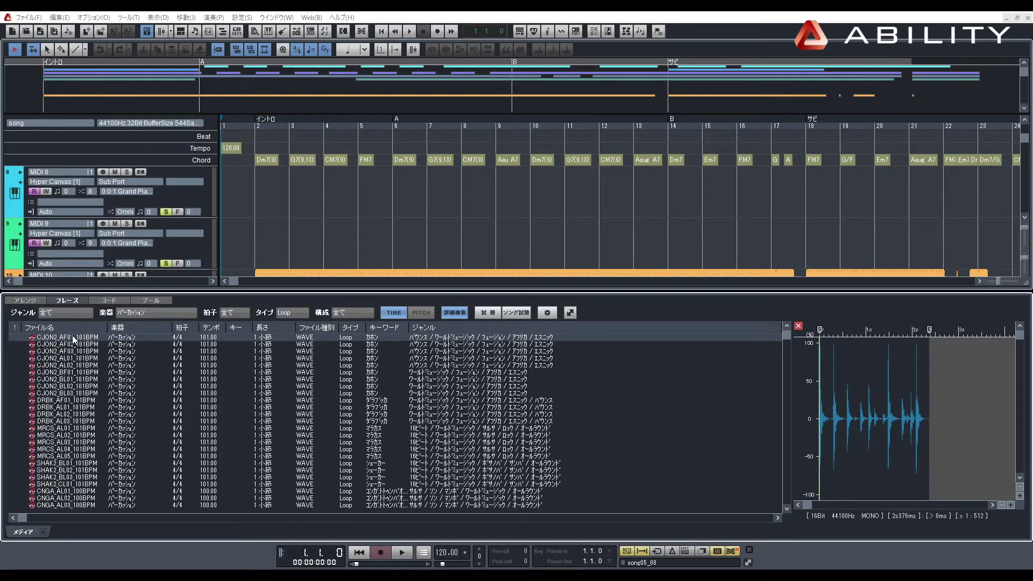
left_click(162, 315)
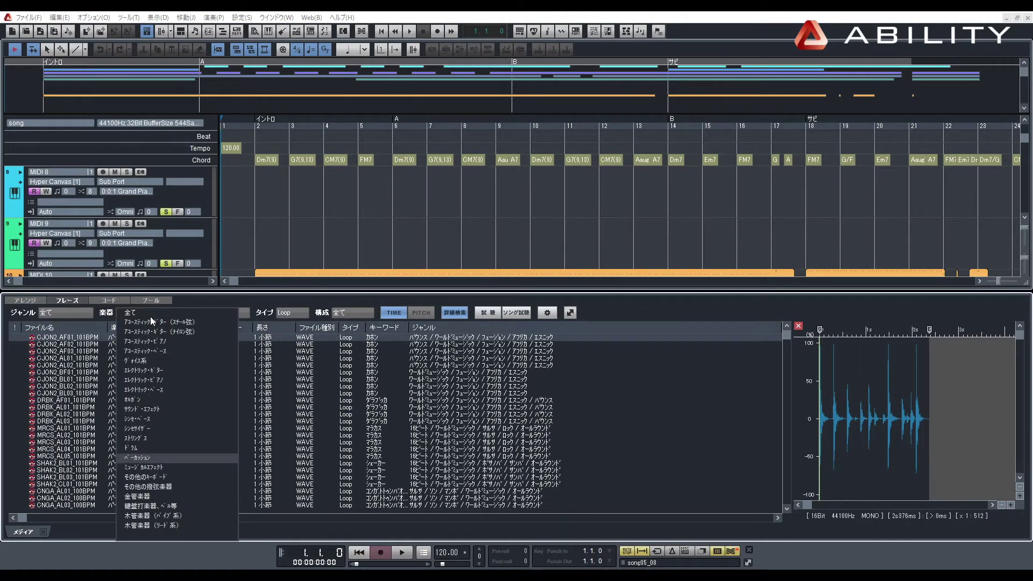
left_click(150, 315)
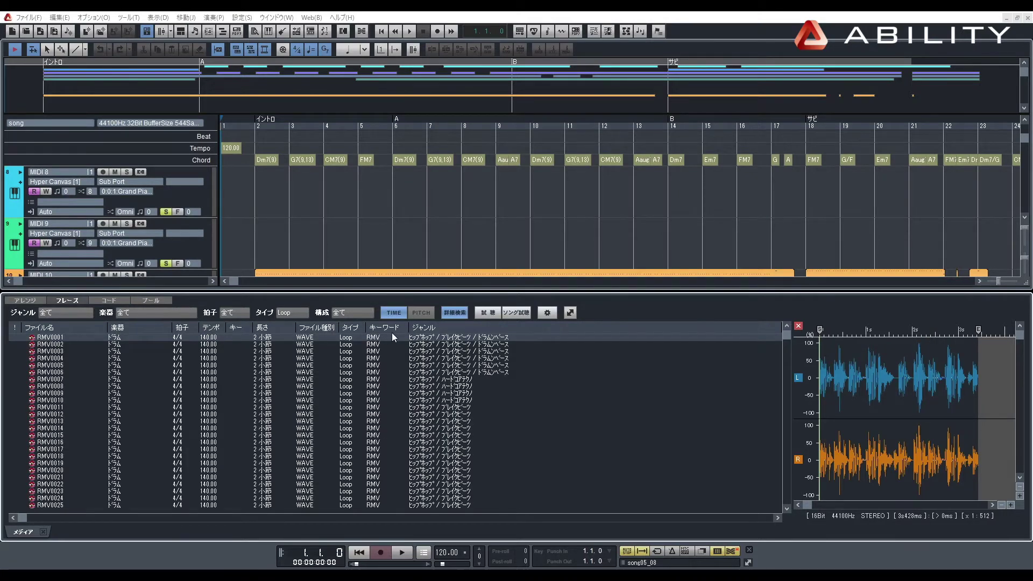
- Restrict the phrase search to WAVE files with the keyword クラッシュ and the type Oneshot
left_click(456, 317)
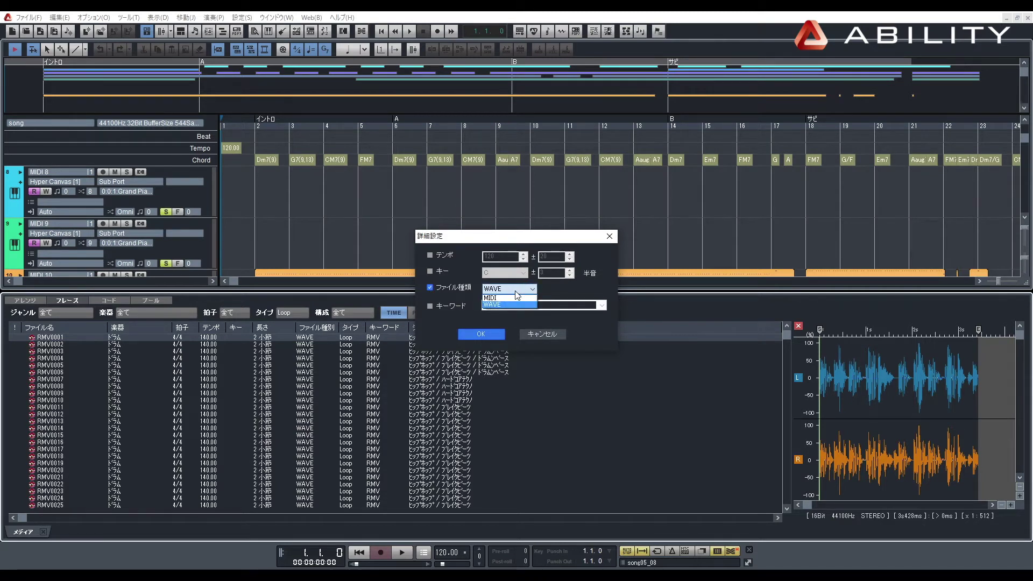
left_click(505, 304)
left_click(431, 307)
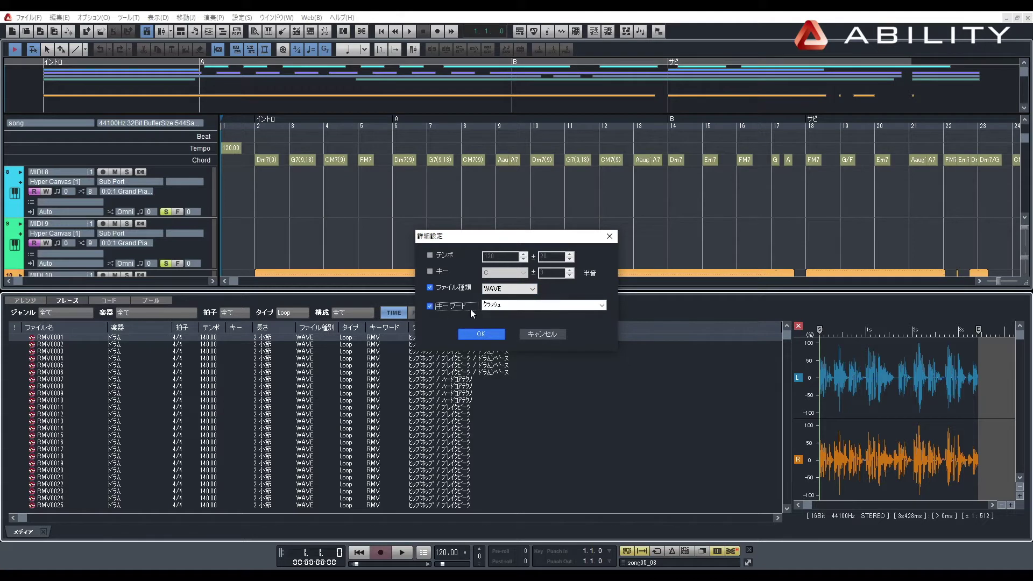
left_click(530, 305)
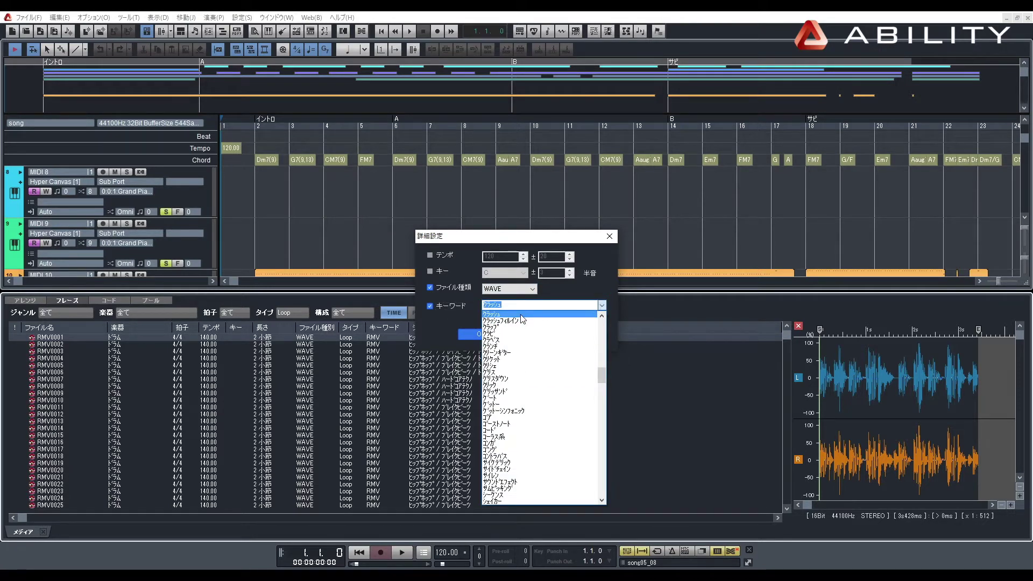
left_click(521, 314)
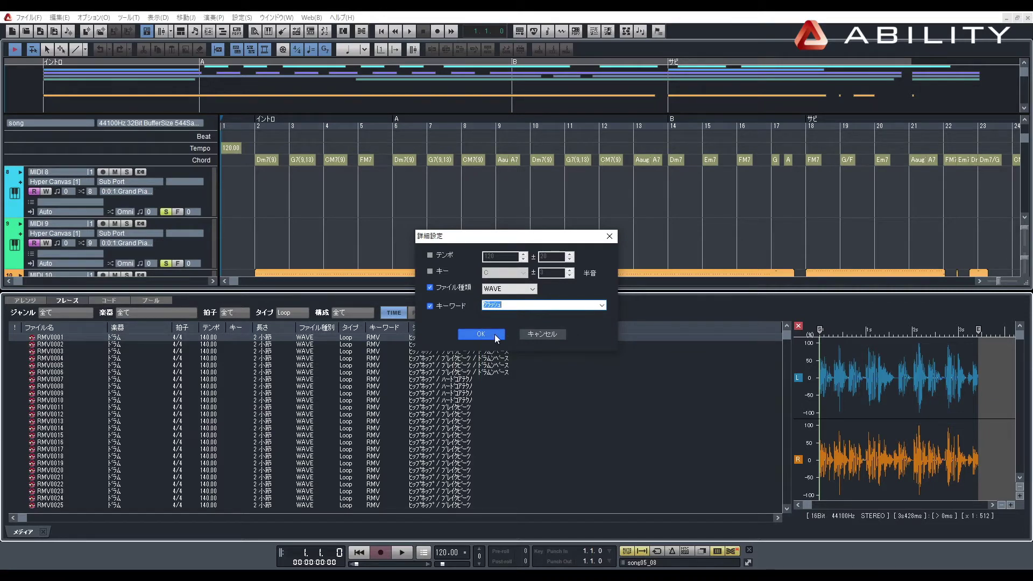
left_click(481, 334)
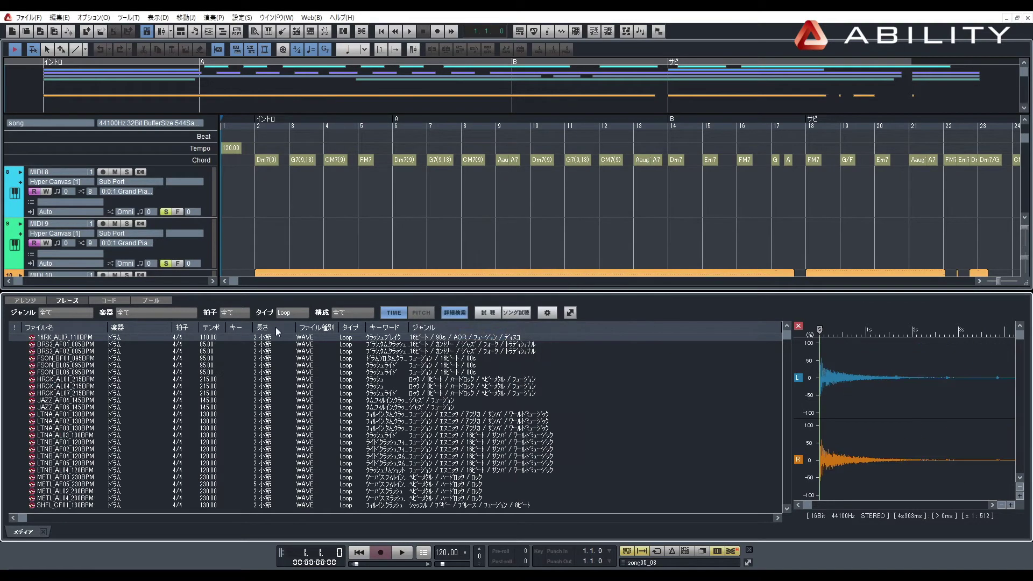
left_click(296, 311)
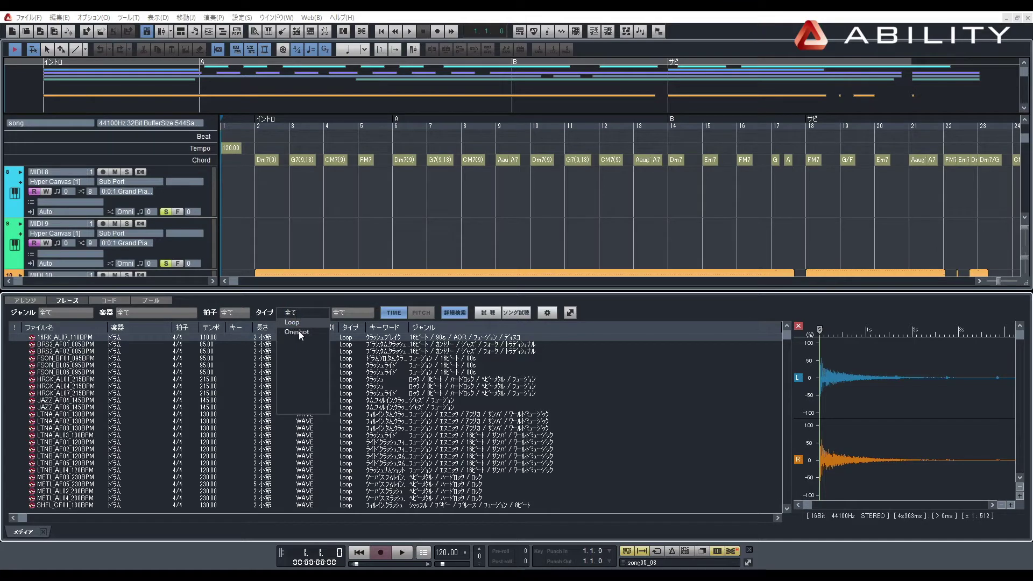
left_click(308, 331)
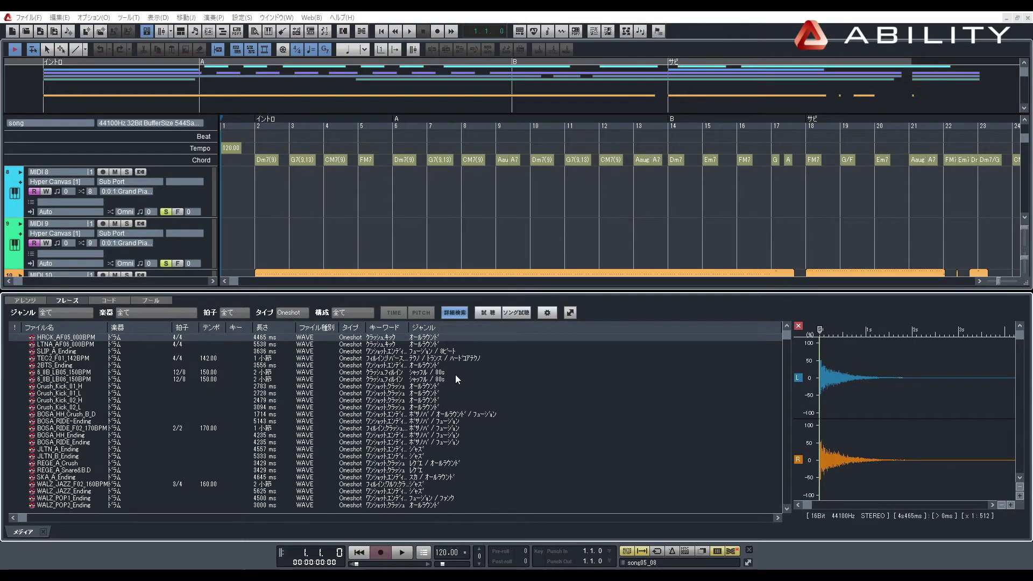
- Find the one-shot Crash01_TRBL_A in the phrase list and audition it
left_click(493, 315)
left_click(493, 314)
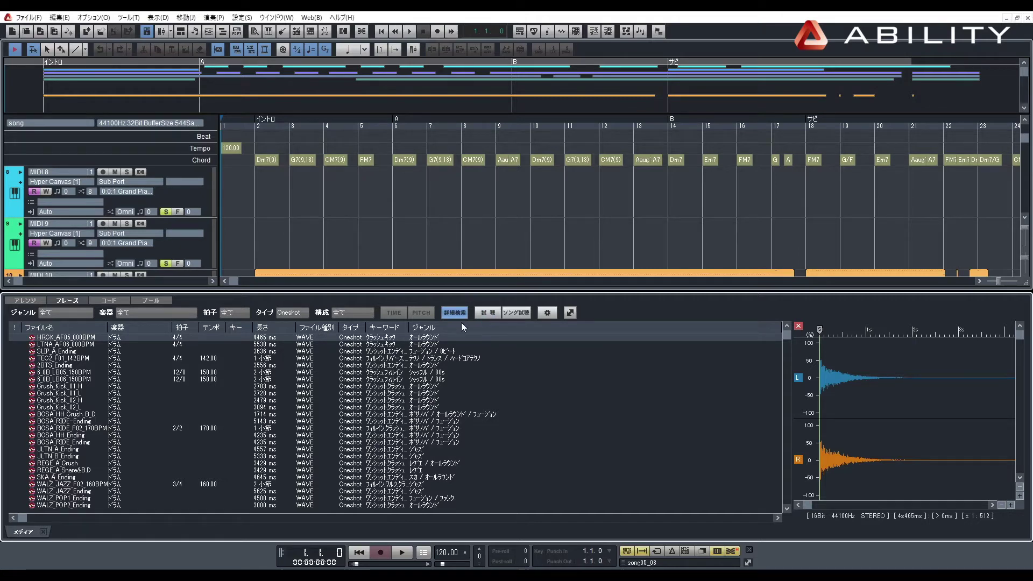
left_click(447, 352)
scroll(479, 366, "down", 10)
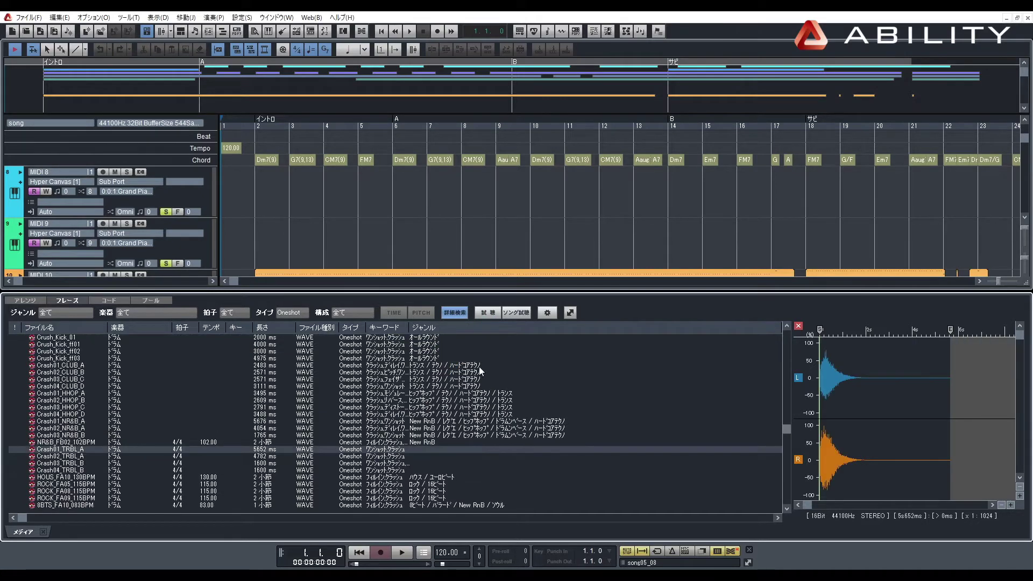
left_click(490, 317)
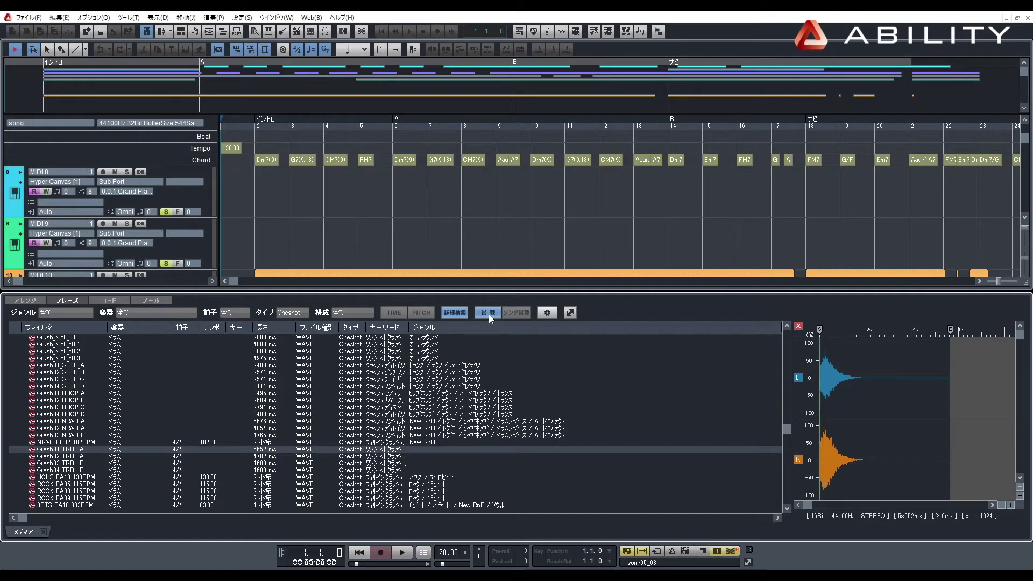
left_click(488, 314)
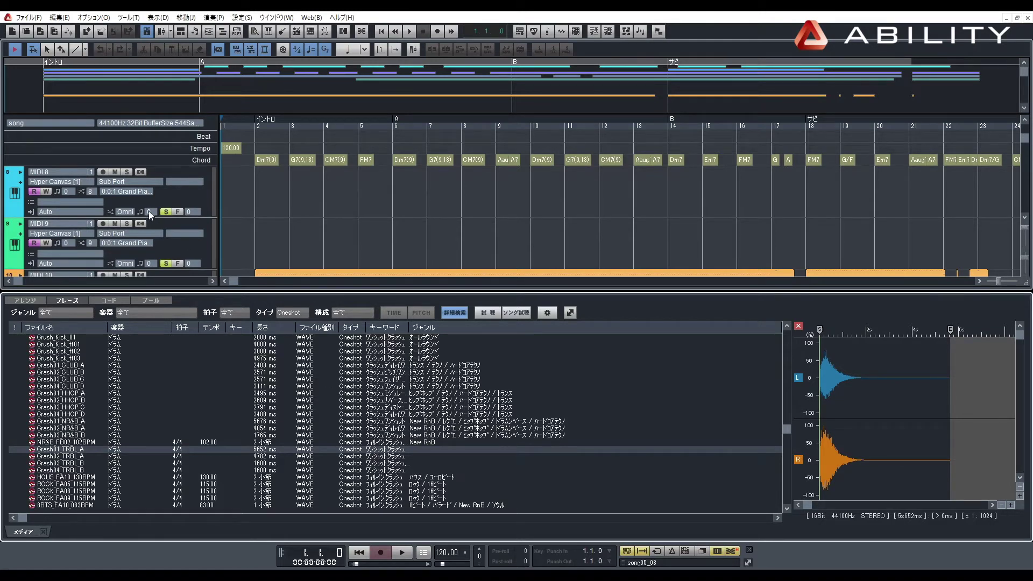
- Place the Crash01_TRBL_A phrase on the AUDIO 2 track at measure 2
scroll(151, 213, "down", 3)
left_click(256, 232)
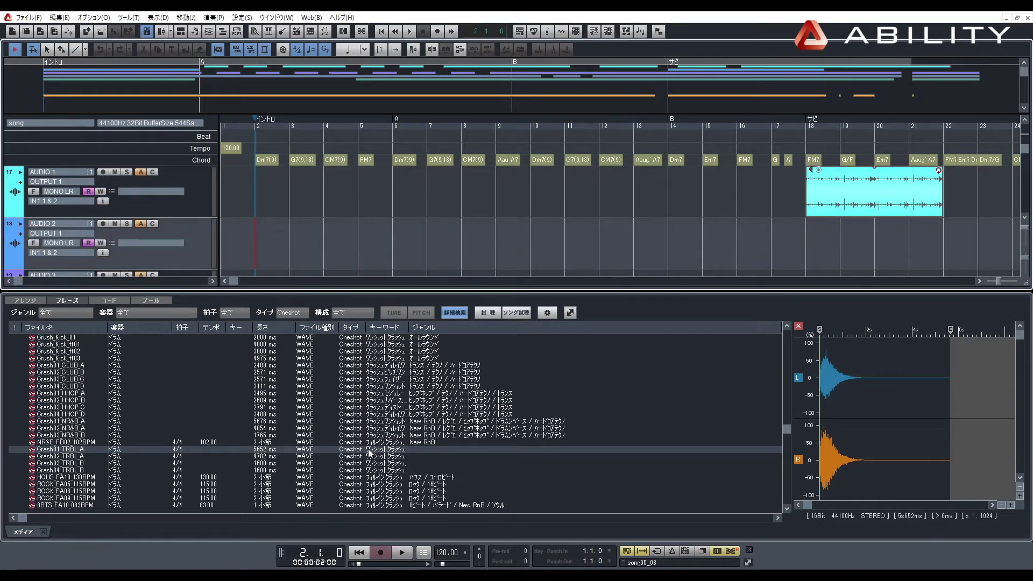
left_click_drag(369, 454, 271, 240)
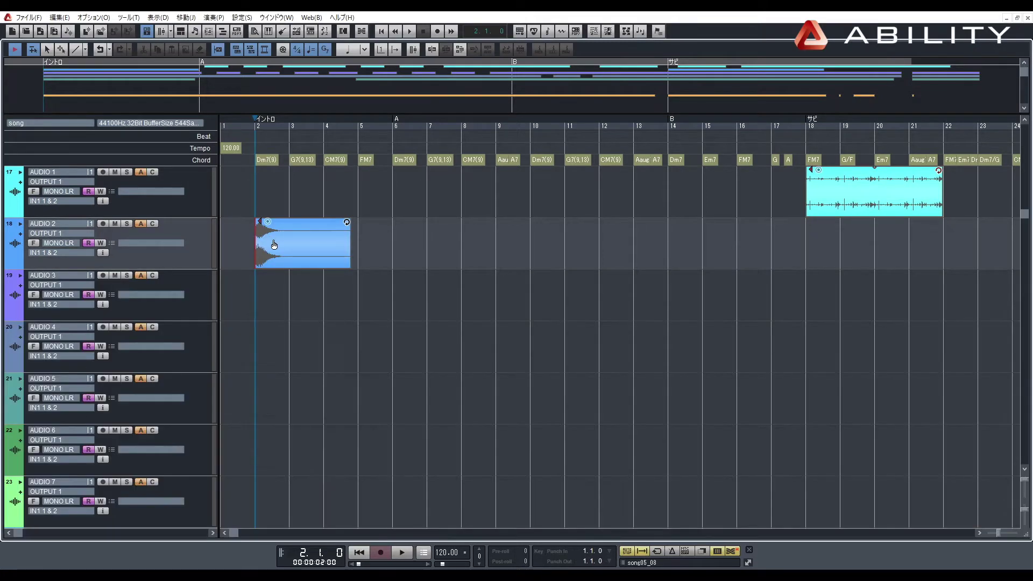
- Convert the crash region on AUDIO 2 to a MONO audio file, keeping the track's InsertionFX, Volume and Panpot applied
left_click(271, 240)
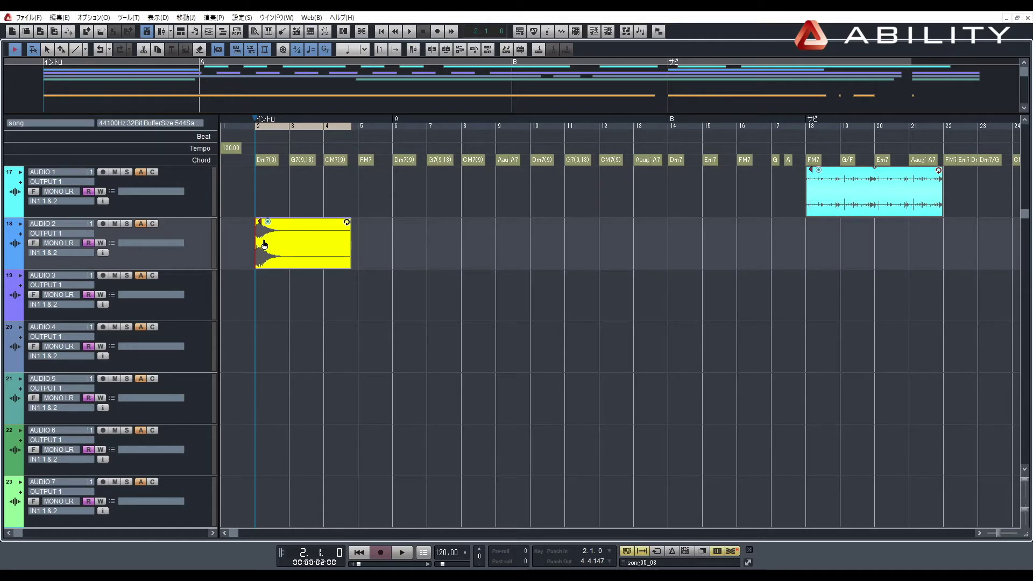
left_click_drag(268, 245, 279, 244)
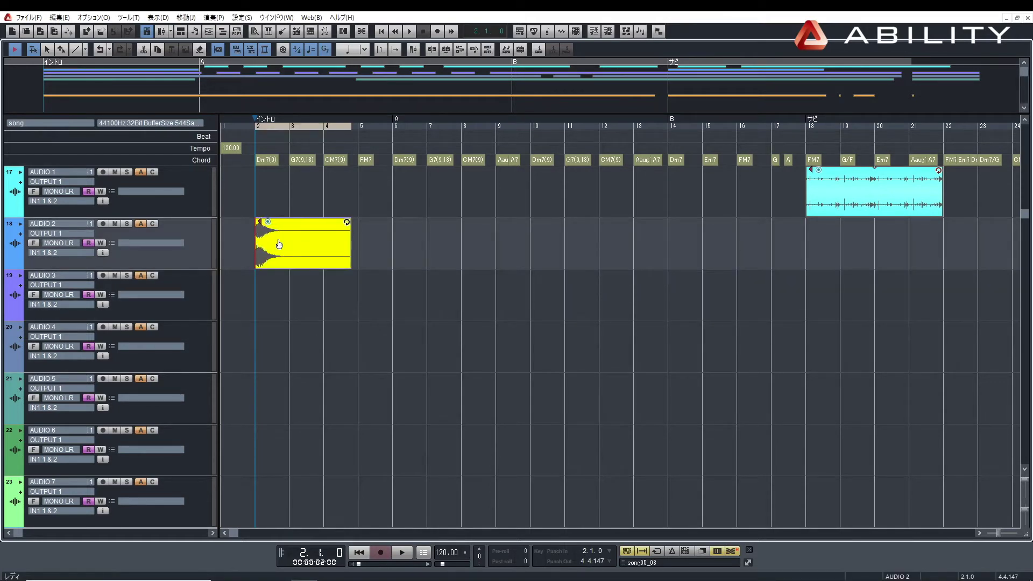
right_click(278, 244)
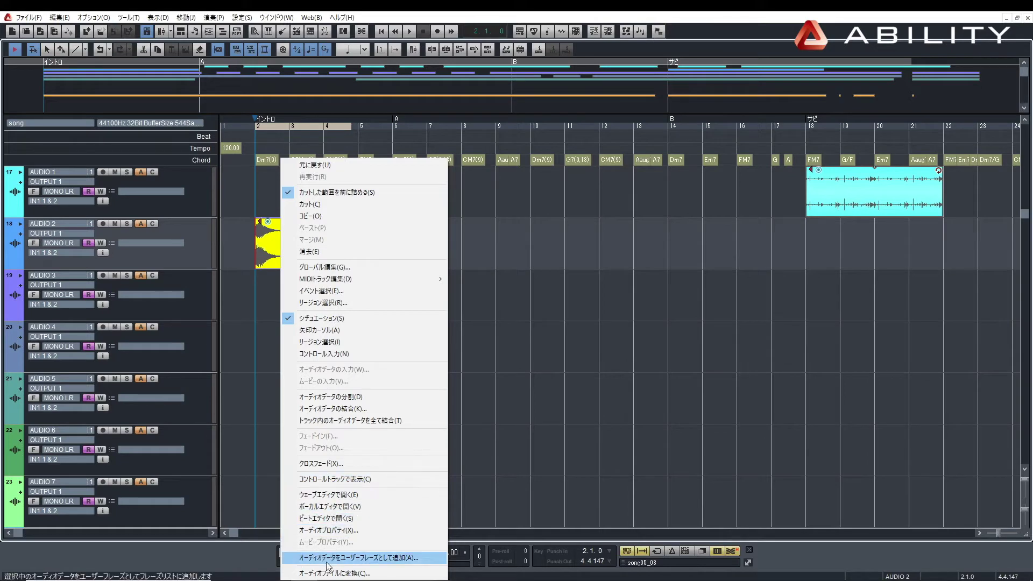
left_click(369, 573)
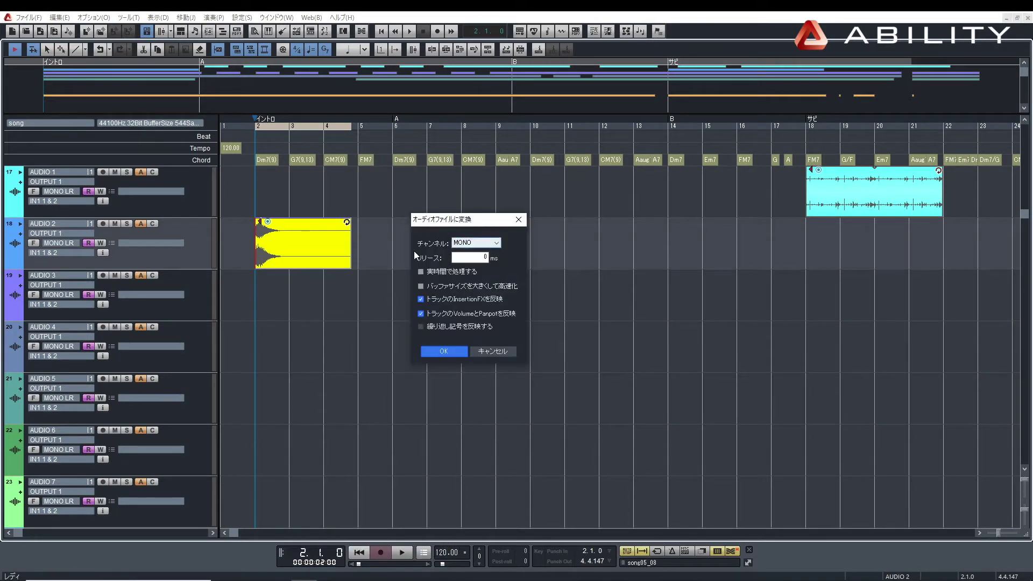
left_click(463, 245)
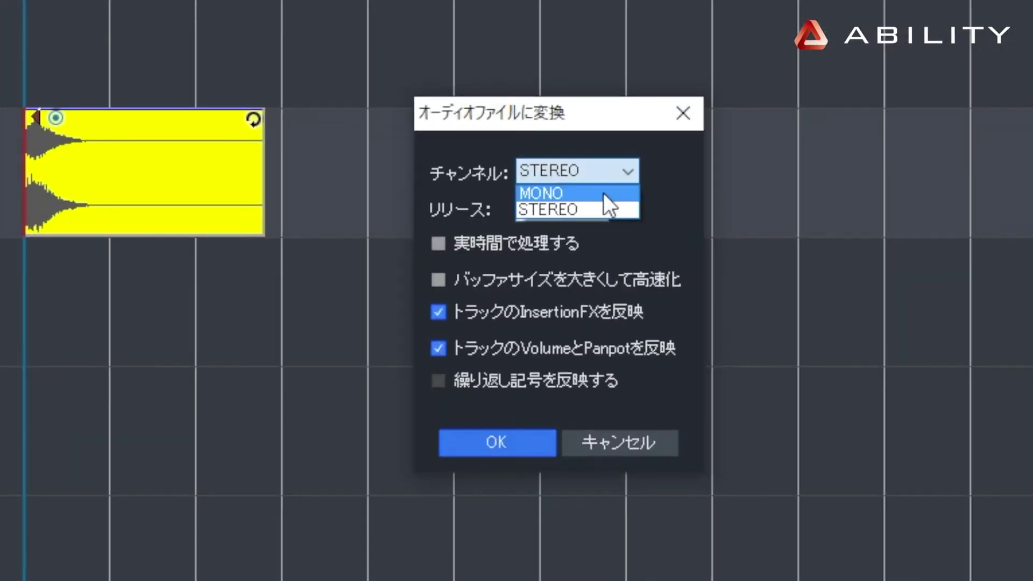
left_click(486, 252)
left_click(496, 450)
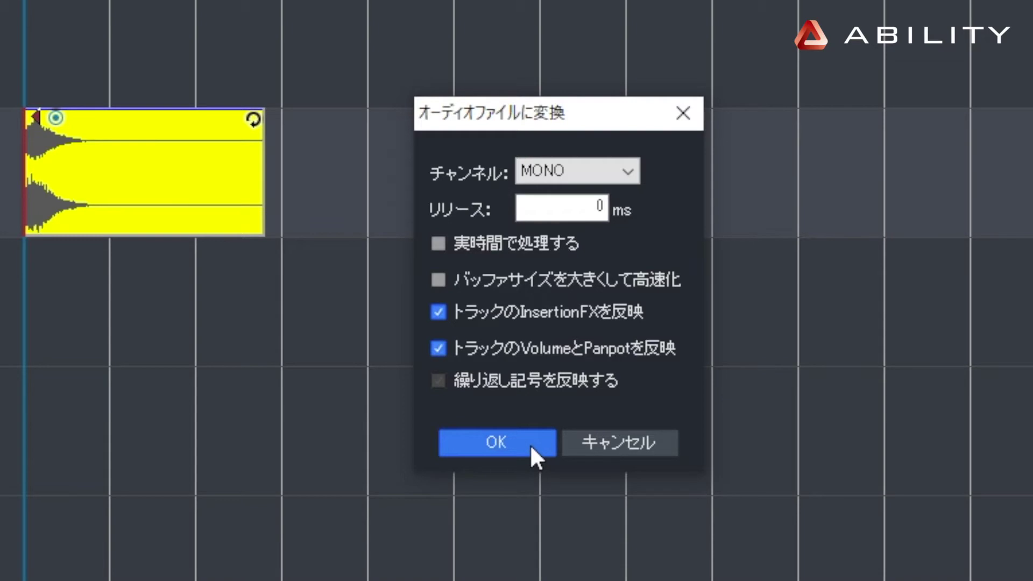
left_click(117, 287)
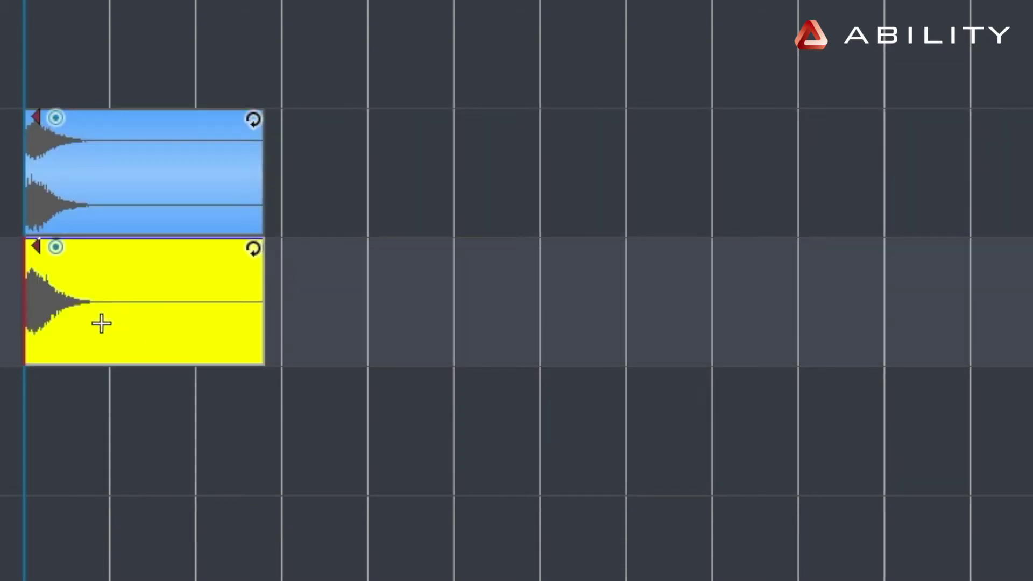
left_click(444, 453)
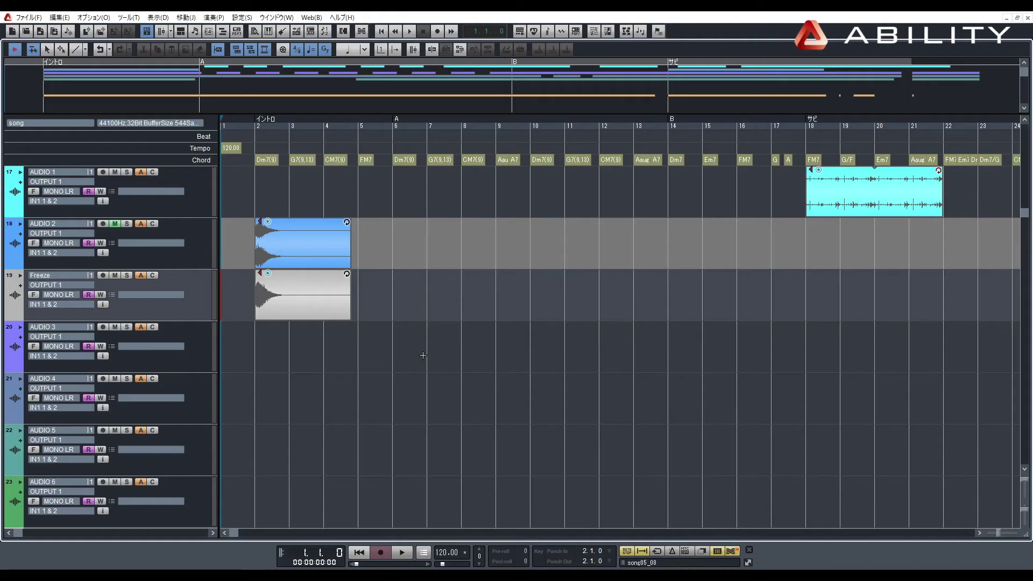
- Open the mono crash region on the Freeze track in the Beat Editor and show the editor in a separate window
left_click(299, 294)
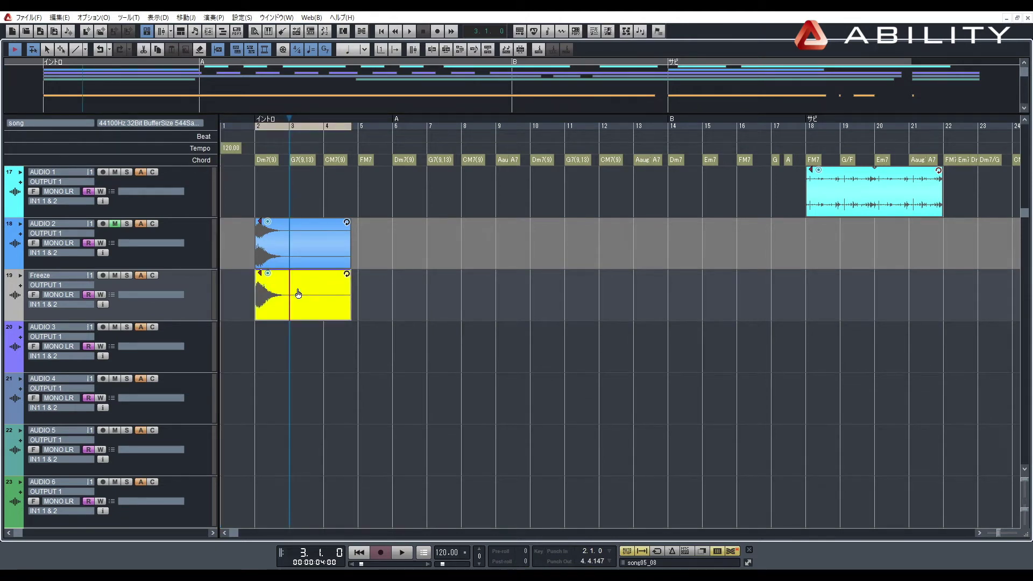
right_click(299, 293)
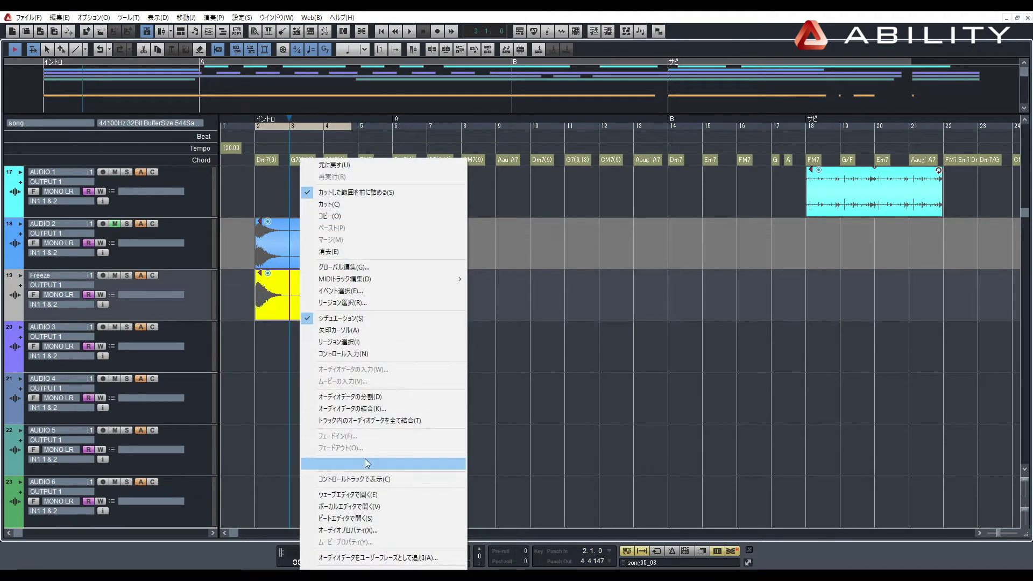
left_click(385, 518)
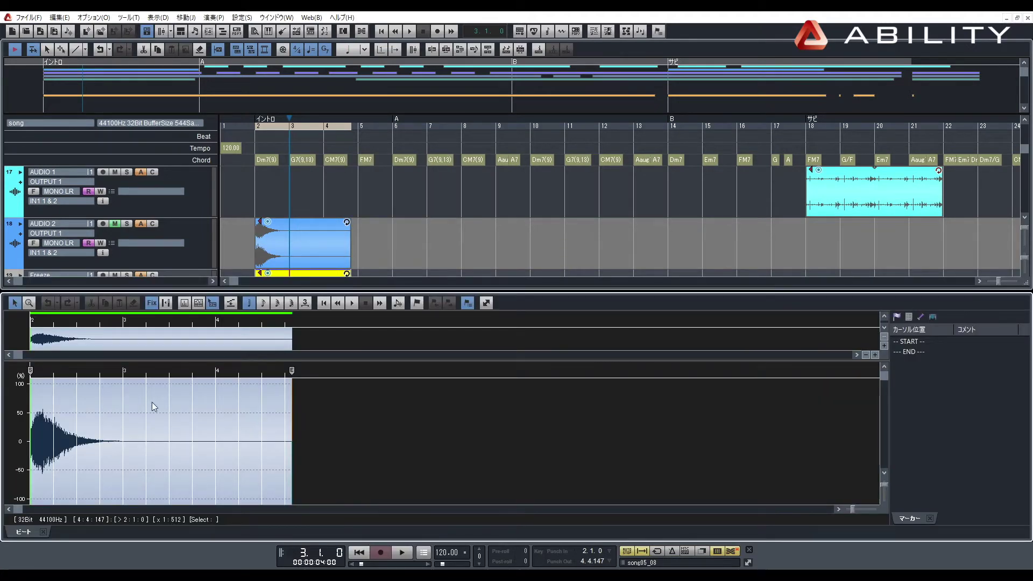
left_click(486, 303)
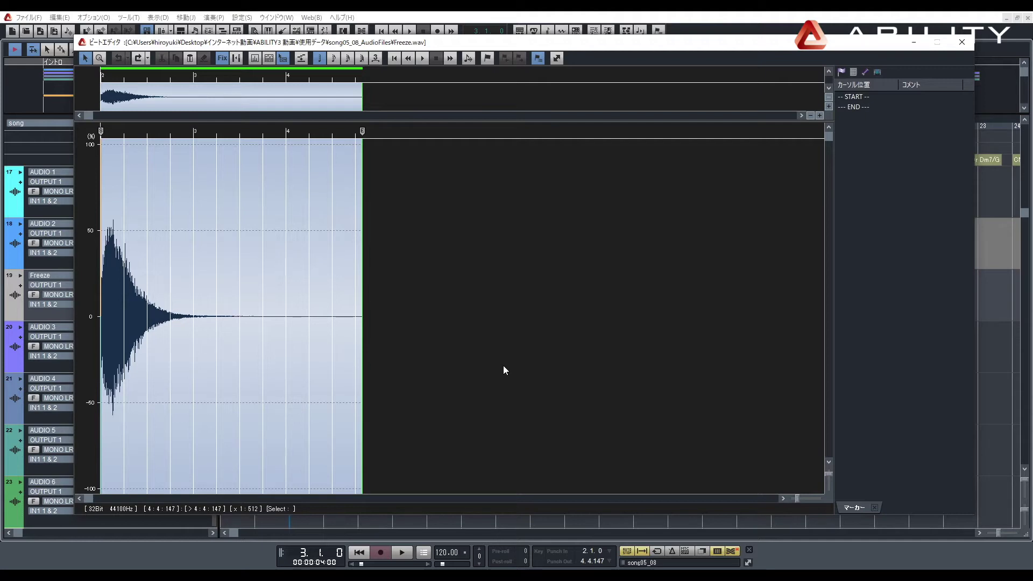
- Add an attack line to the crash waveform at position 3:2:7
right_click(274, 267)
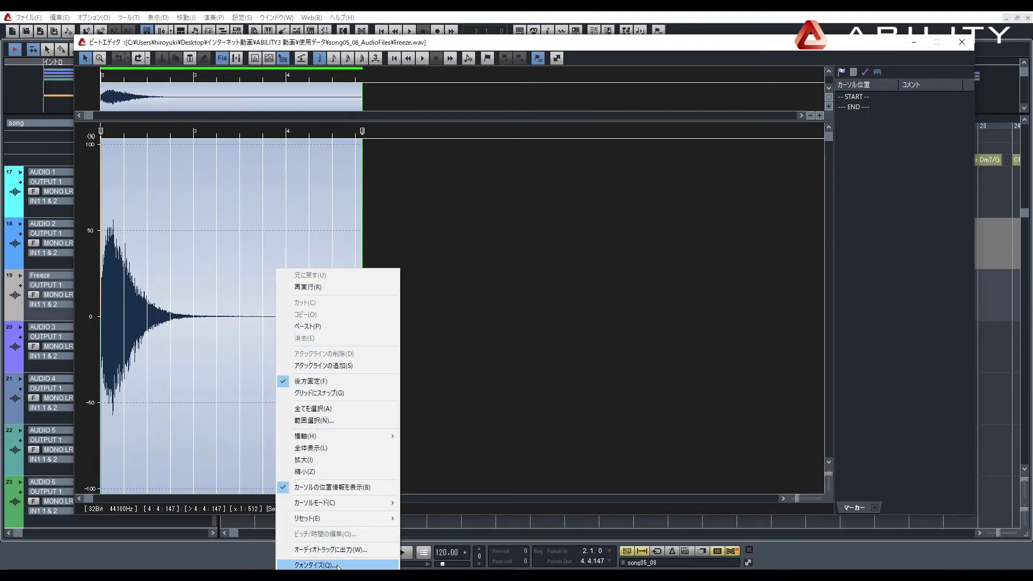
left_click(437, 206)
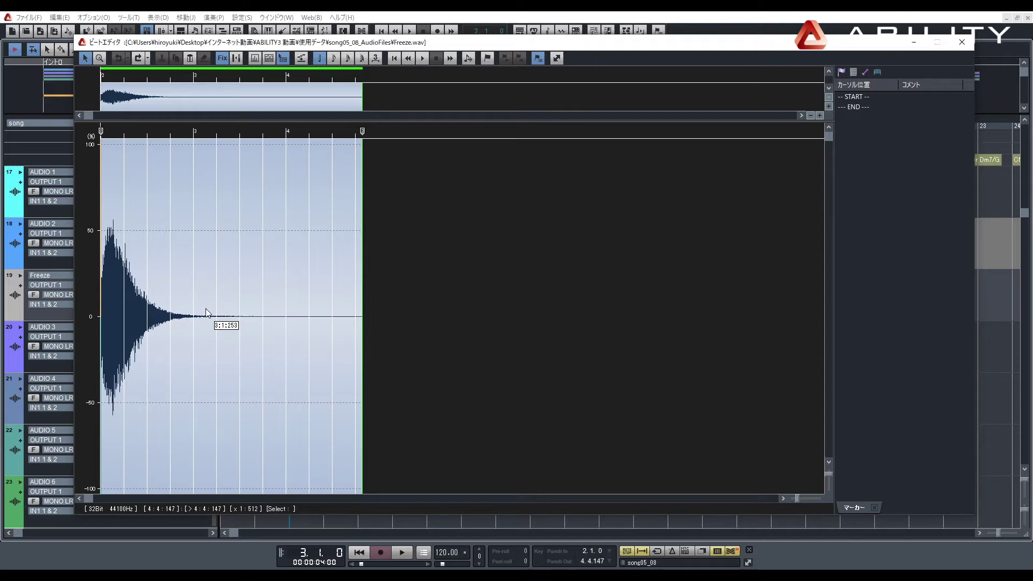
left_click(217, 240)
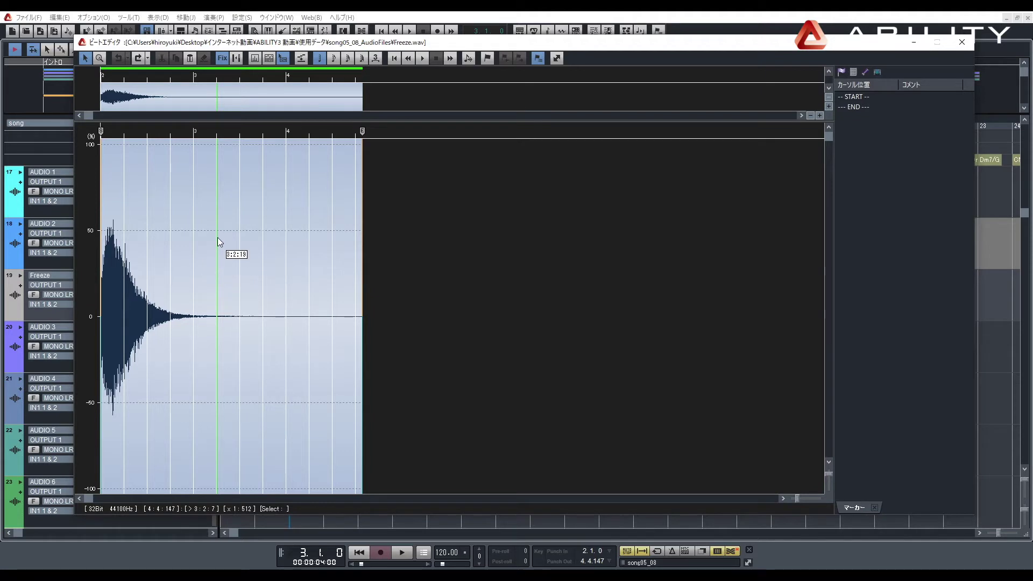
right_click(217, 237)
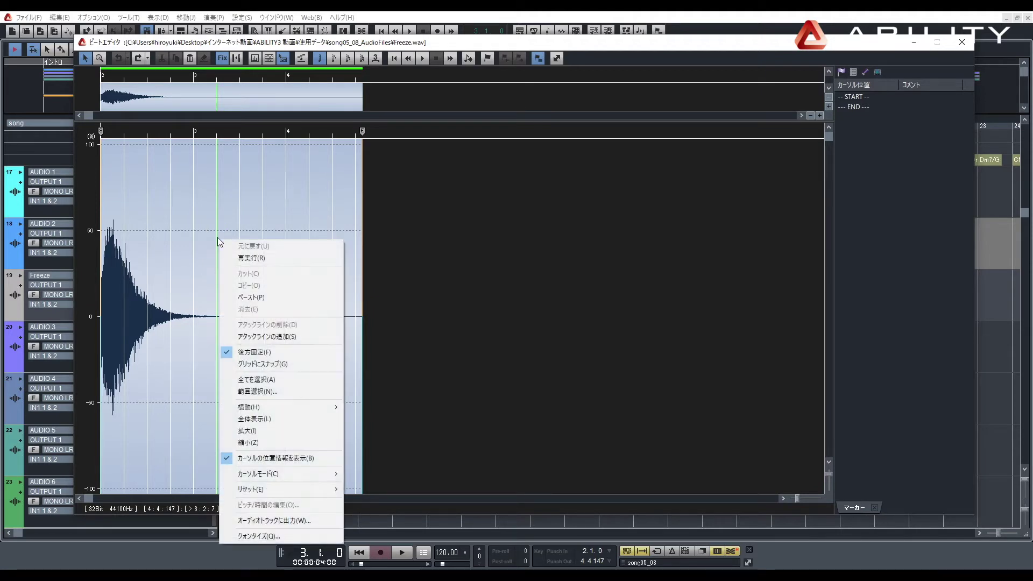
left_click(305, 337)
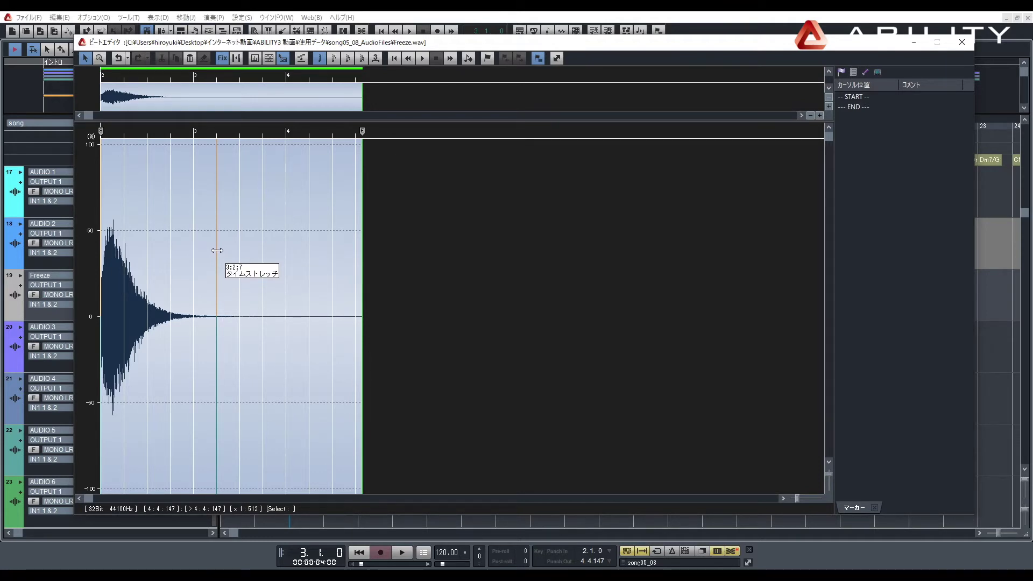
- Time-stretch the crash shorter by moving its attack line to just before beat 4 of measure 2, and audition it
left_click_drag(217, 250, 168, 258)
left_click_drag(167, 258, 167, 257)
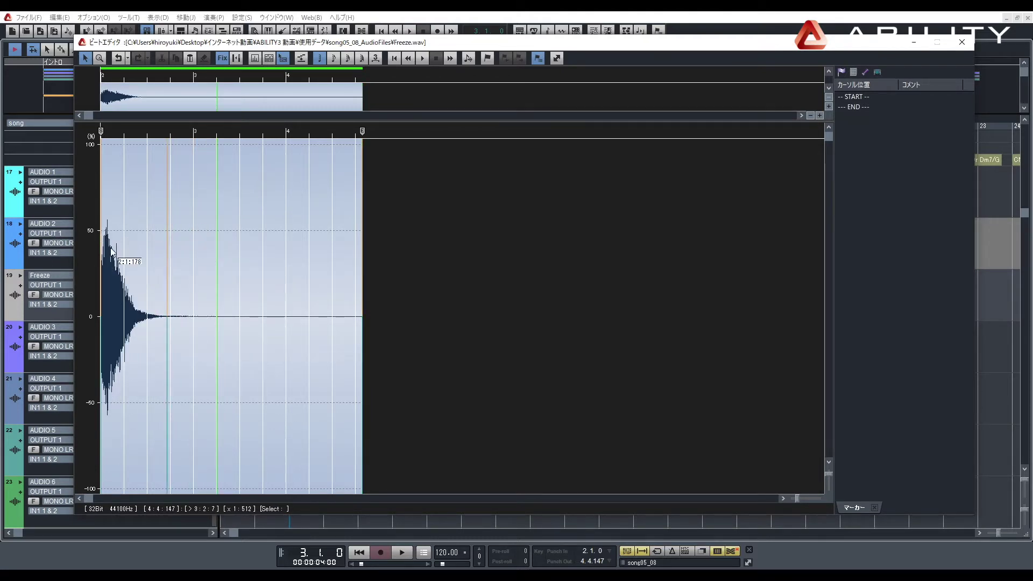
left_click(422, 58)
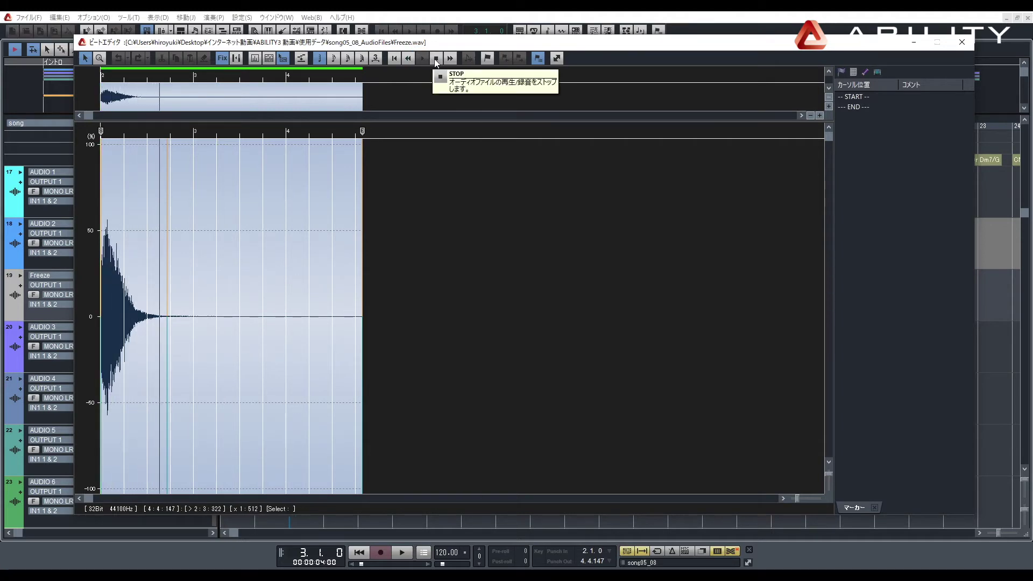
left_click(435, 63)
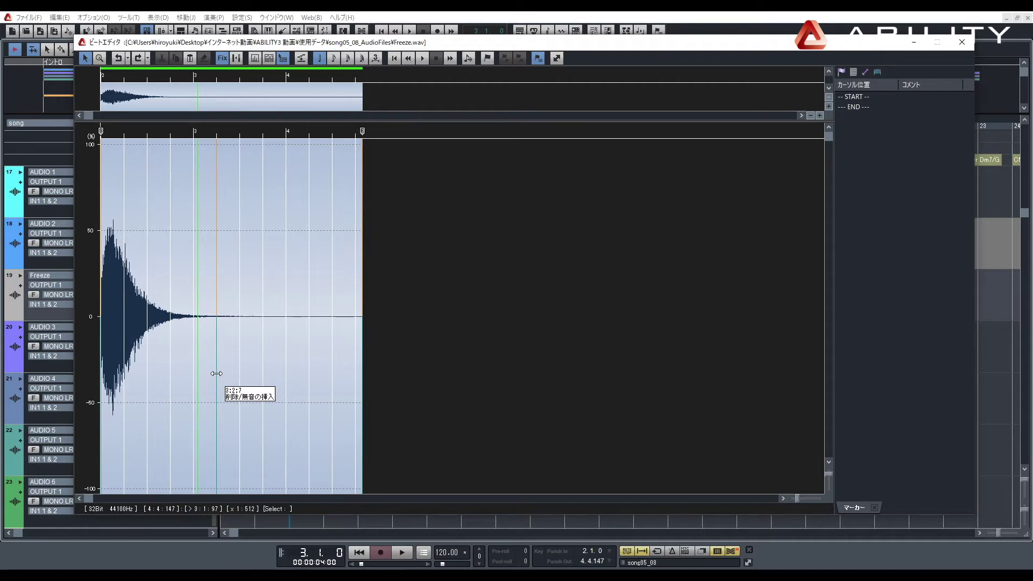
- Insert silence into the crash by moving the attack line to just after beat 4 of measure 3, and audition it
left_click_drag(217, 373, 268, 381)
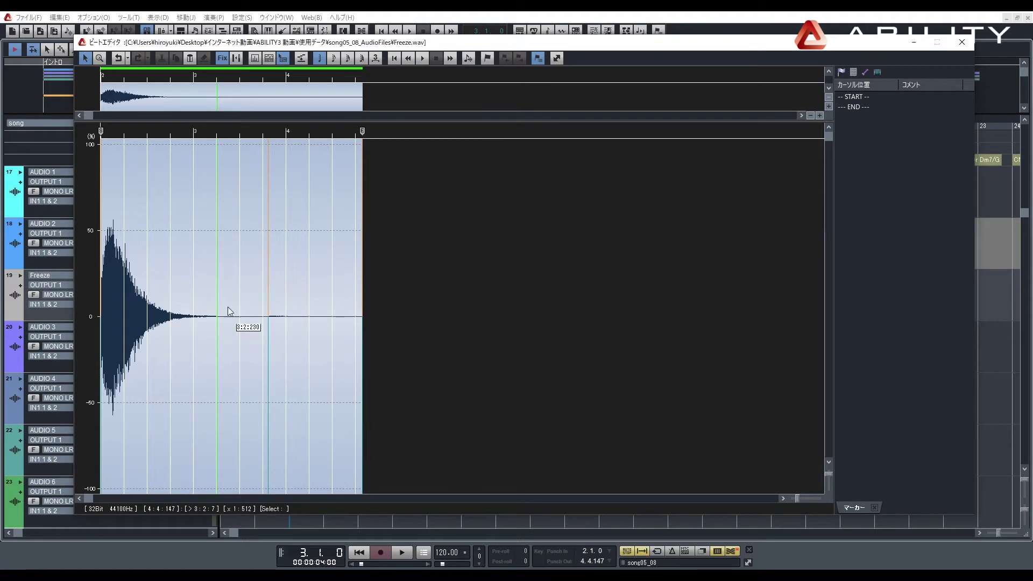
left_click(422, 58)
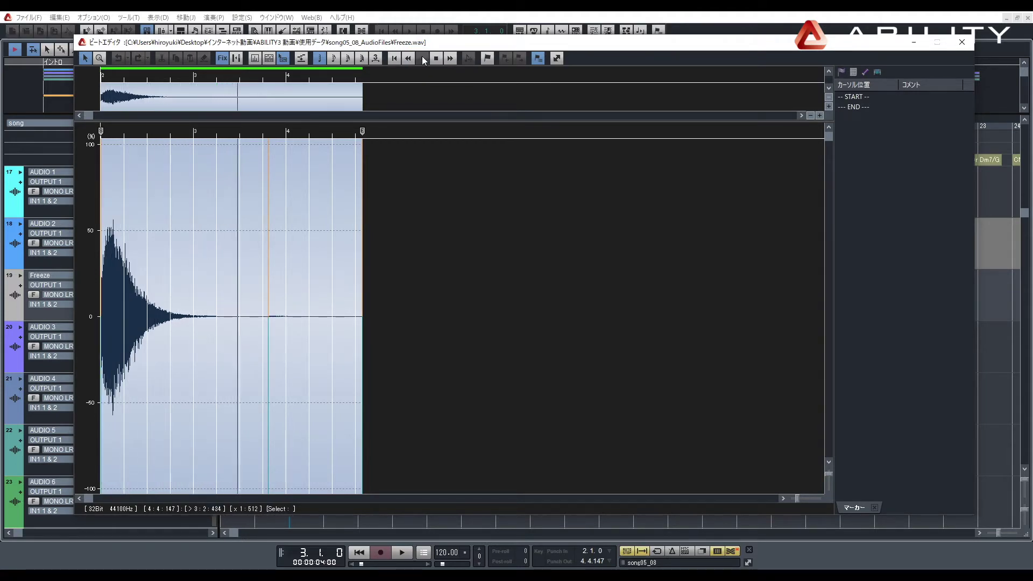
key("space")
- Delete part of the crash's tail by moving the attack line without stretching to just after beat 2 of measure 2, and audition it
left_click(217, 396)
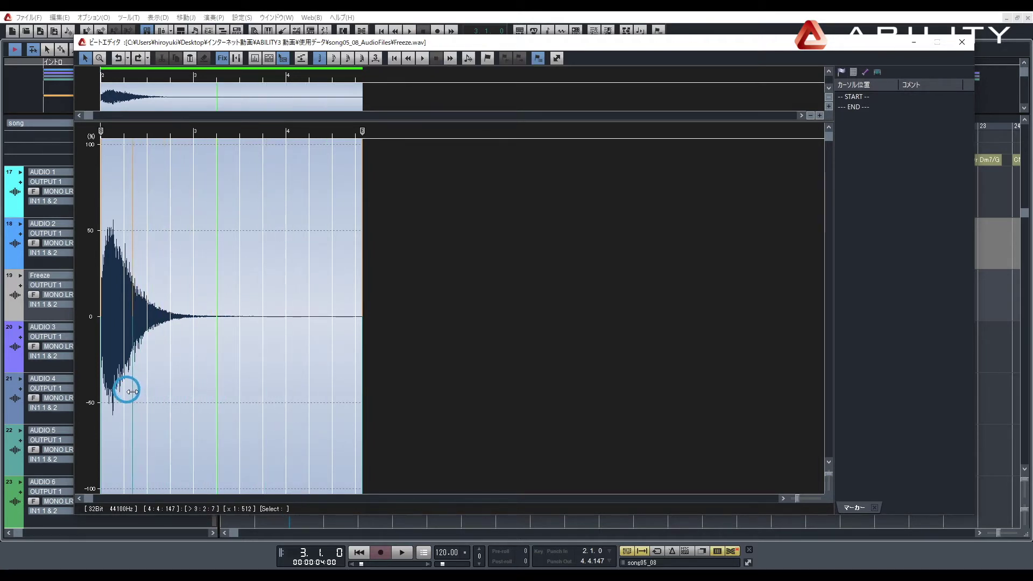
left_click(133, 391)
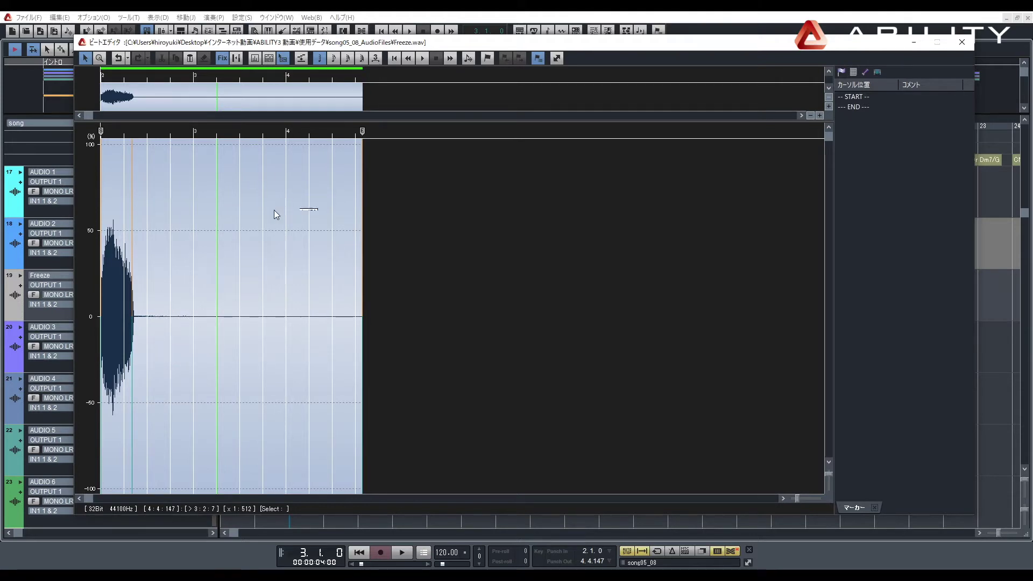
left_click(424, 59)
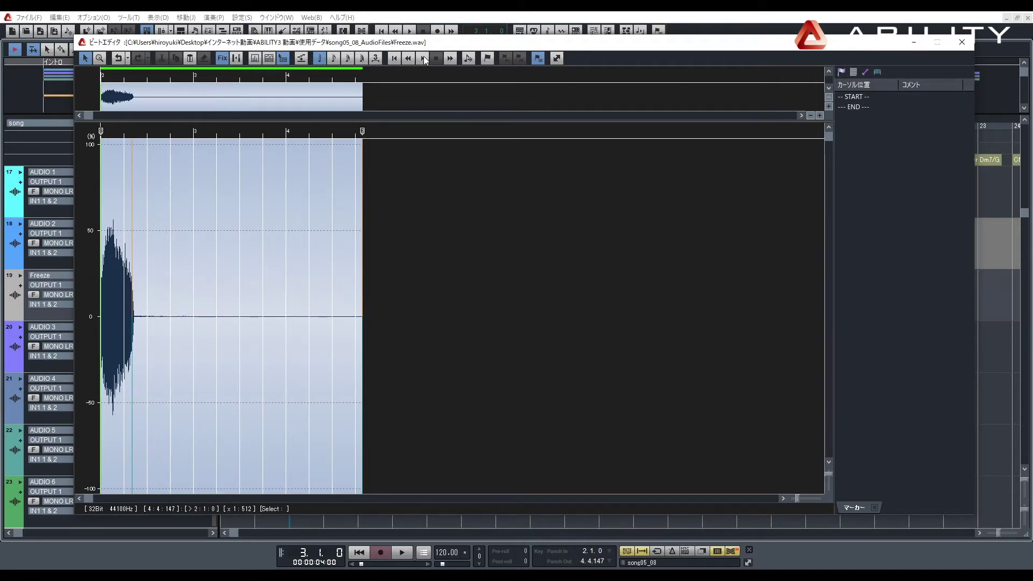
left_click(424, 60)
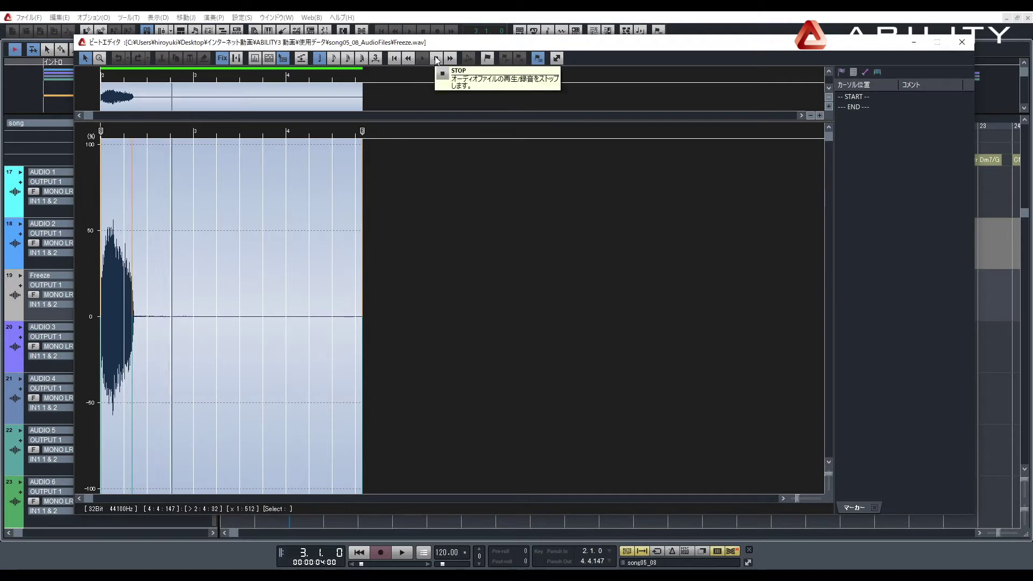
left_click(436, 59)
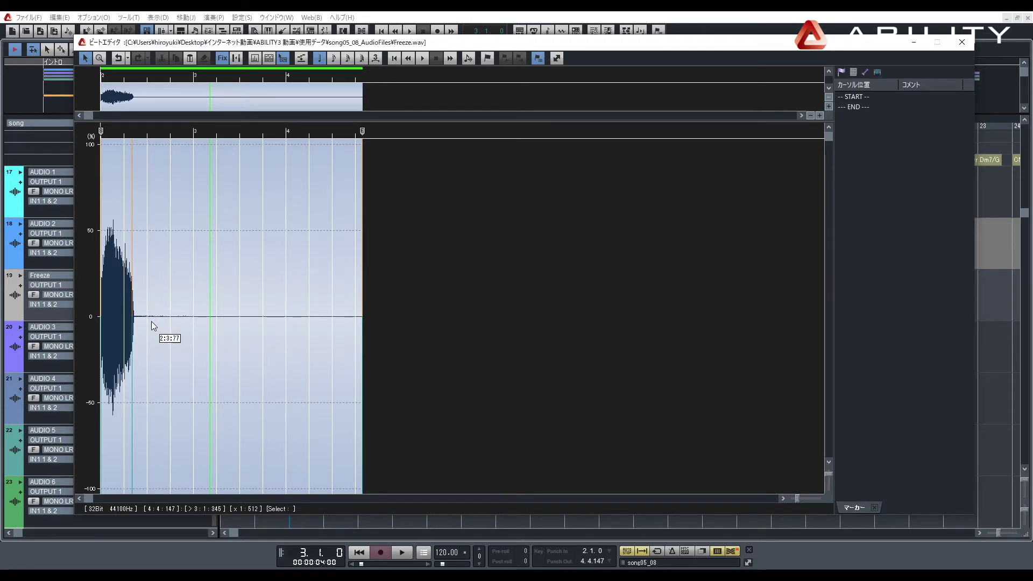
left_click_drag(153, 318, 251, 350)
left_click(251, 350)
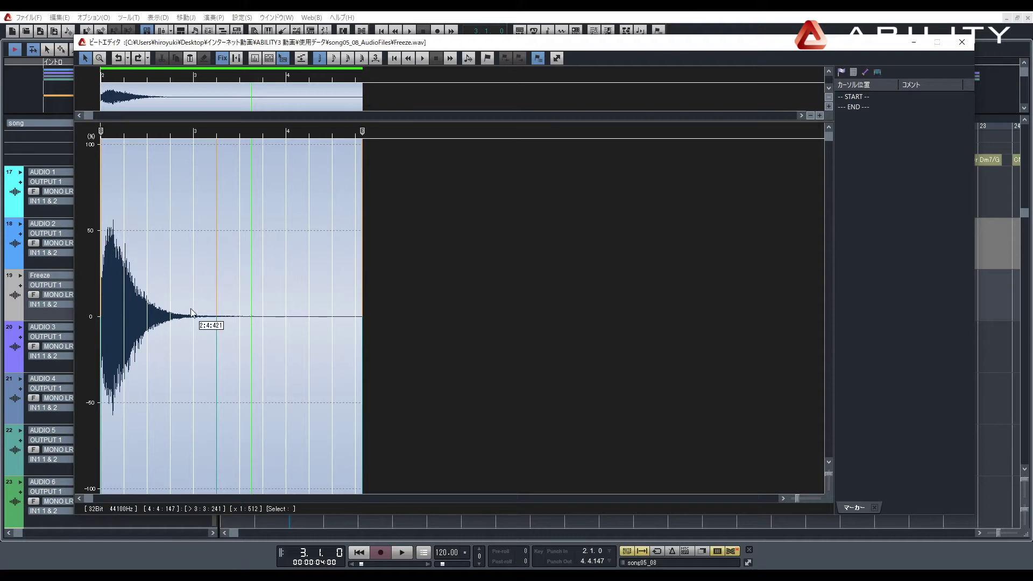
- Time-stretch the crash by moving the attack line from 3:2:7 to about 2:3:311, and audition the shortened sound
left_click_drag(217, 248, 162, 261)
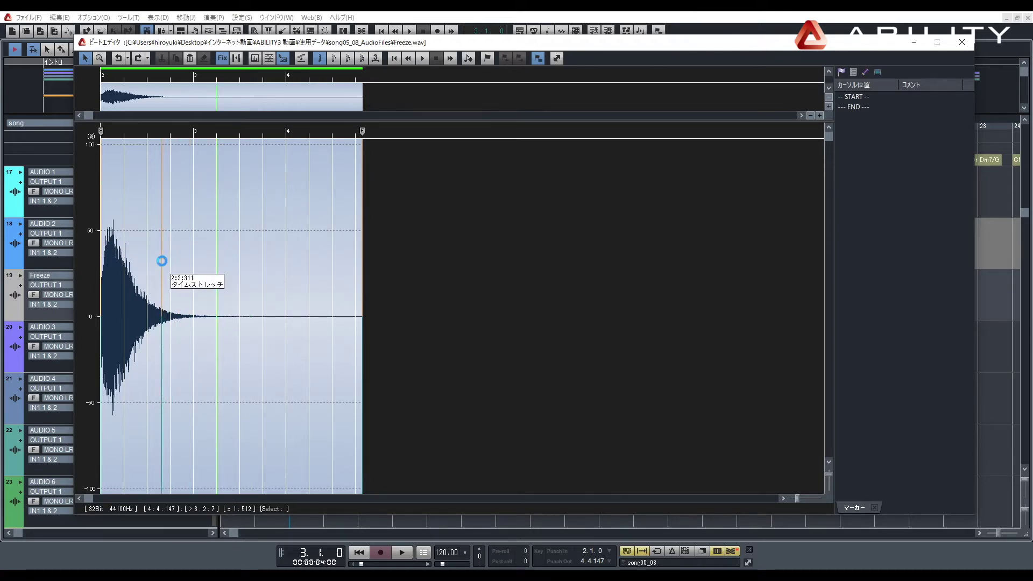
left_click(422, 57)
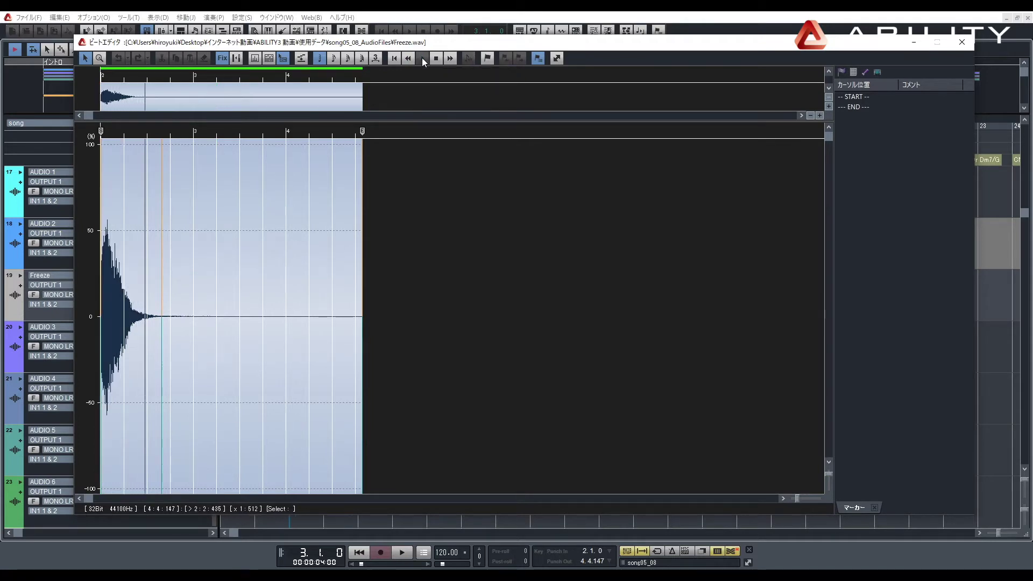
left_click(434, 59)
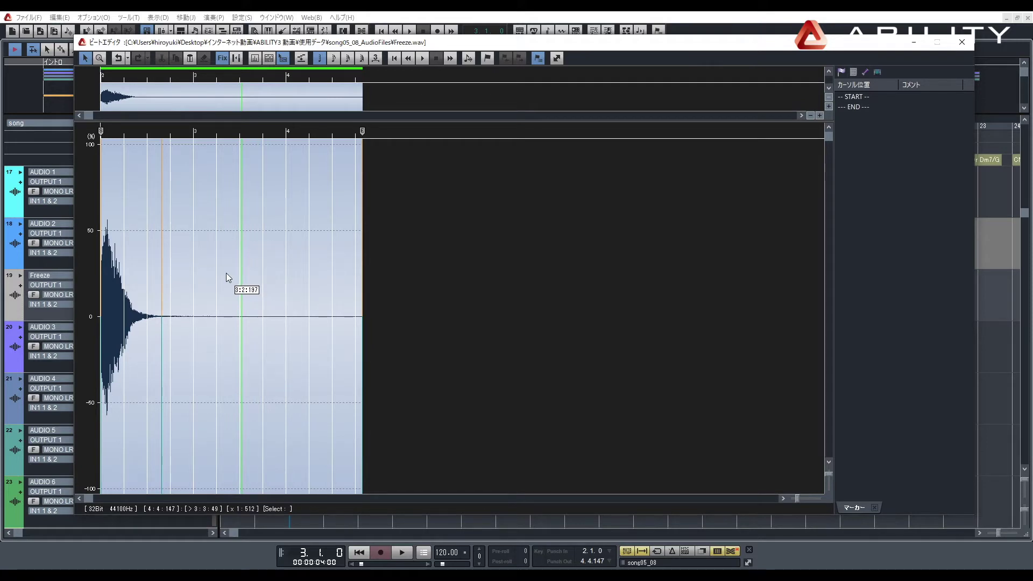
- Output the stretched crash to the AUDIO 3 track as a new WAV file, adding 2 to the Freeze file name
right_click(217, 221)
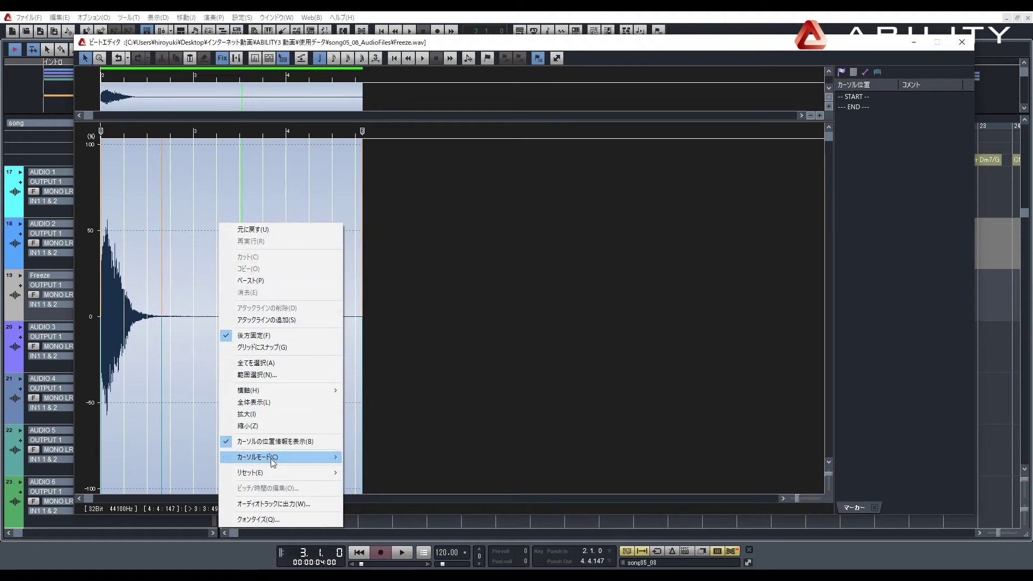
left_click(300, 504)
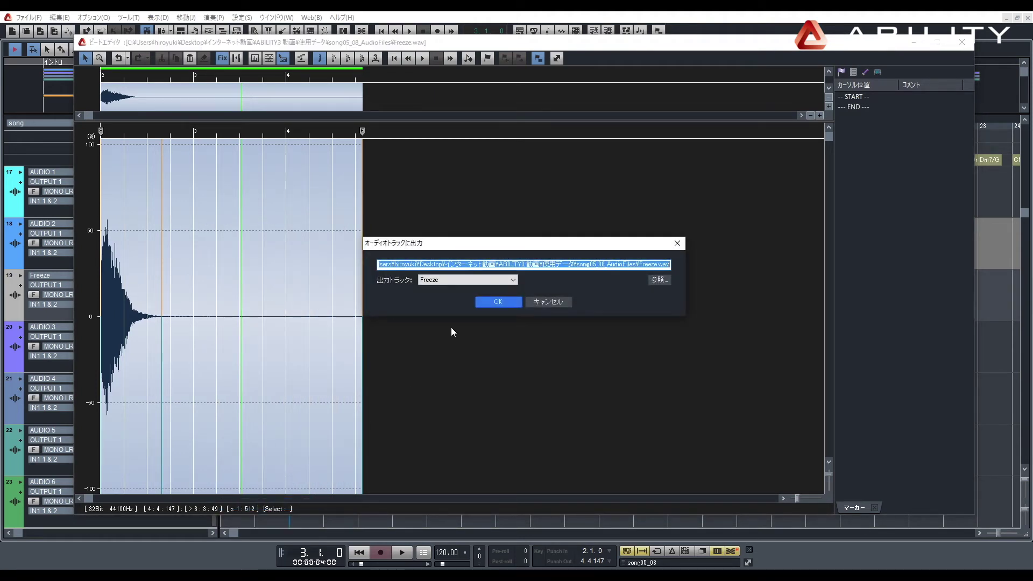
left_click(514, 281)
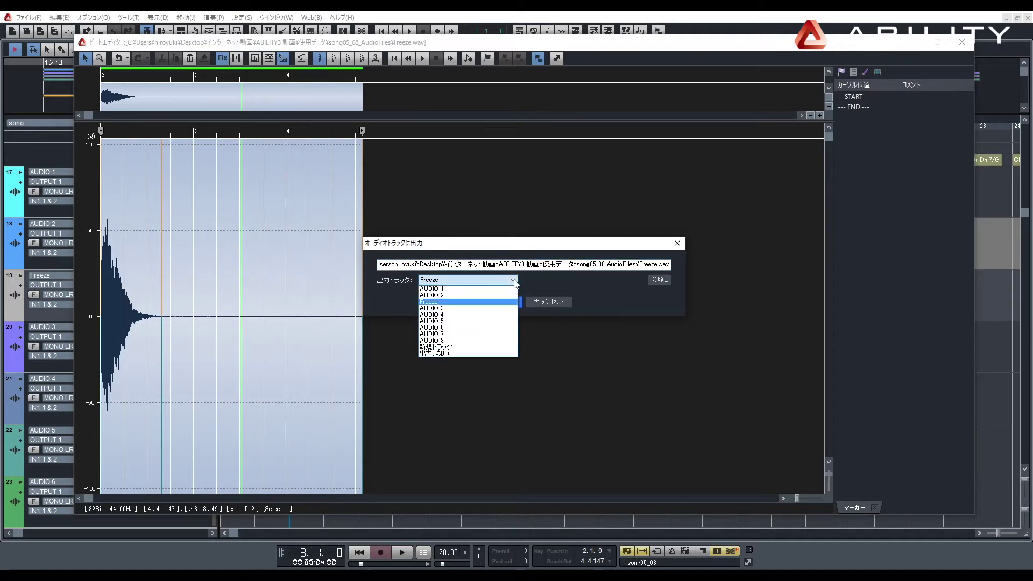
left_click(429, 309)
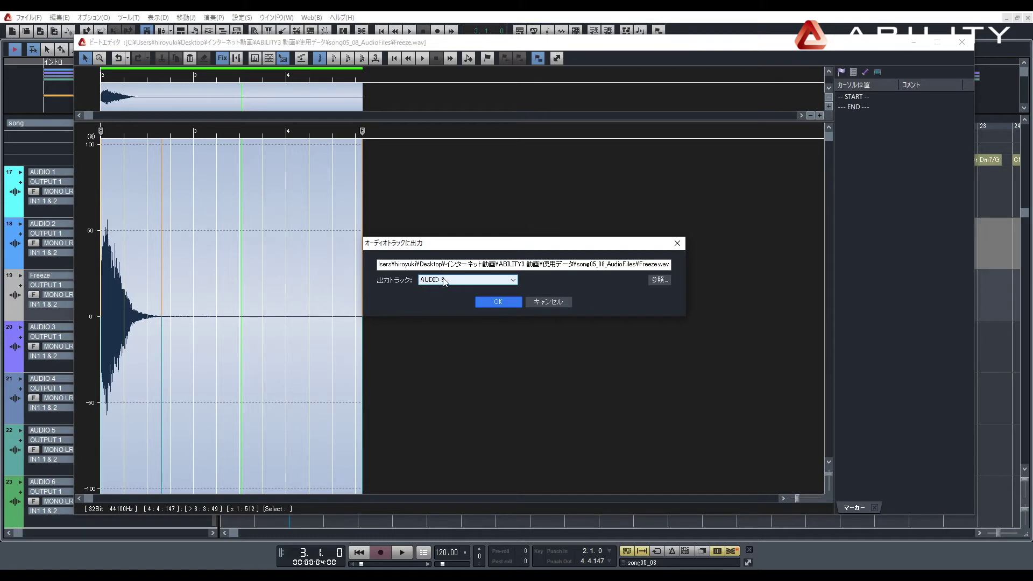
left_click(600, 264)
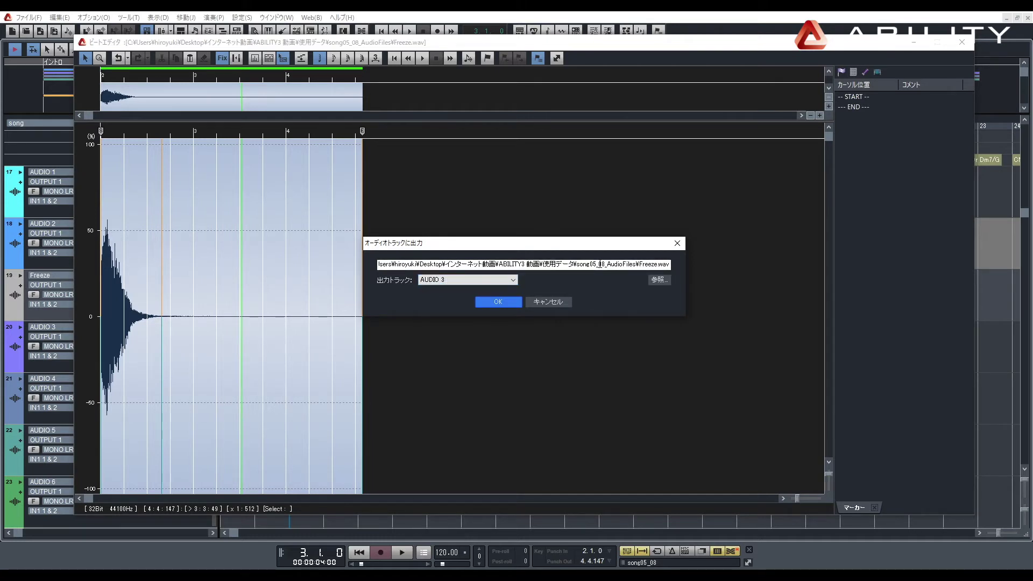
left_click_drag(604, 264, 674, 264)
left_click(648, 265)
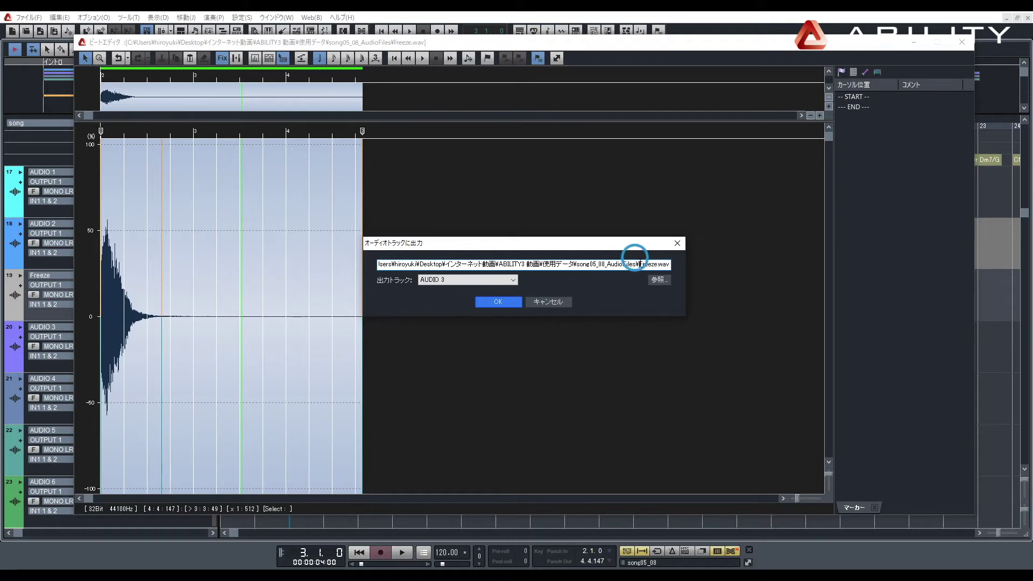
type("2")
left_click(513, 301)
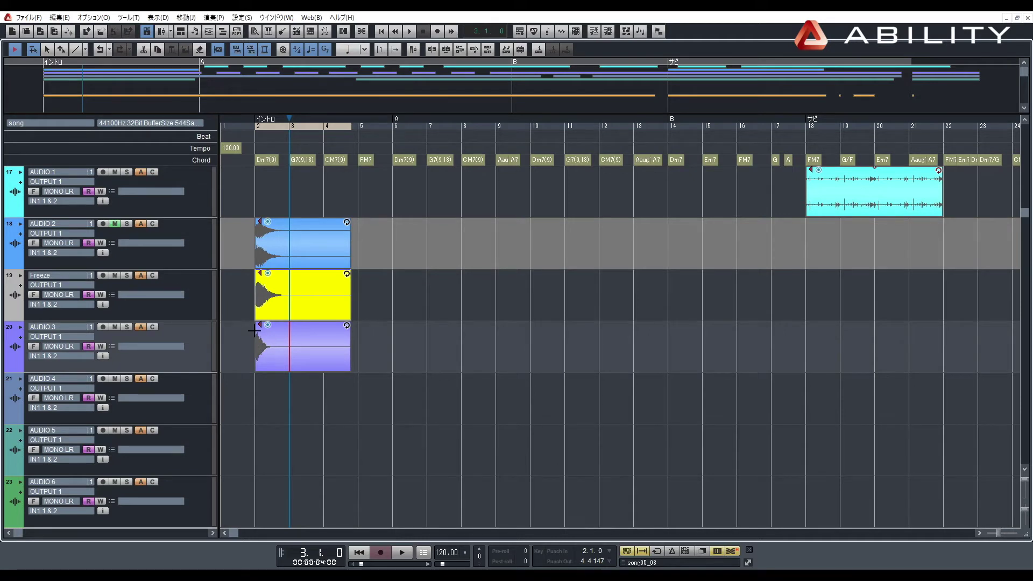
- Solo the Freeze track and play the original crash from the start of the song
left_click(219, 288)
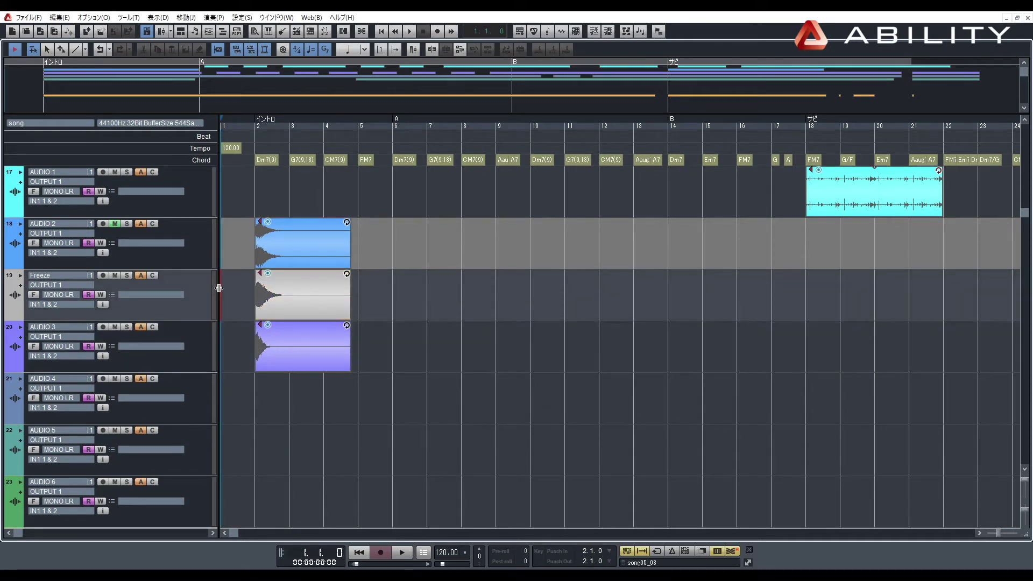
left_click(128, 275)
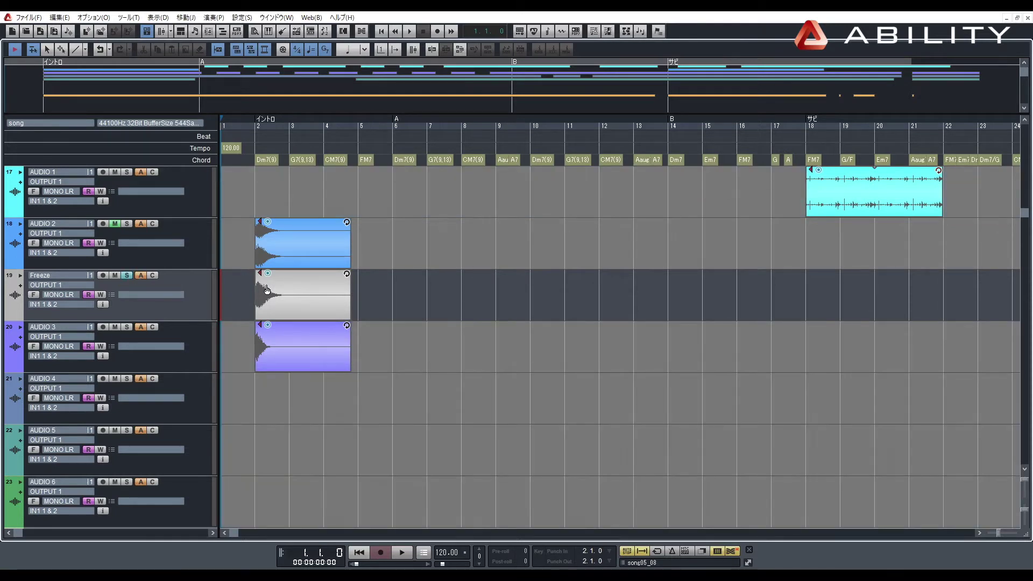
key("space")
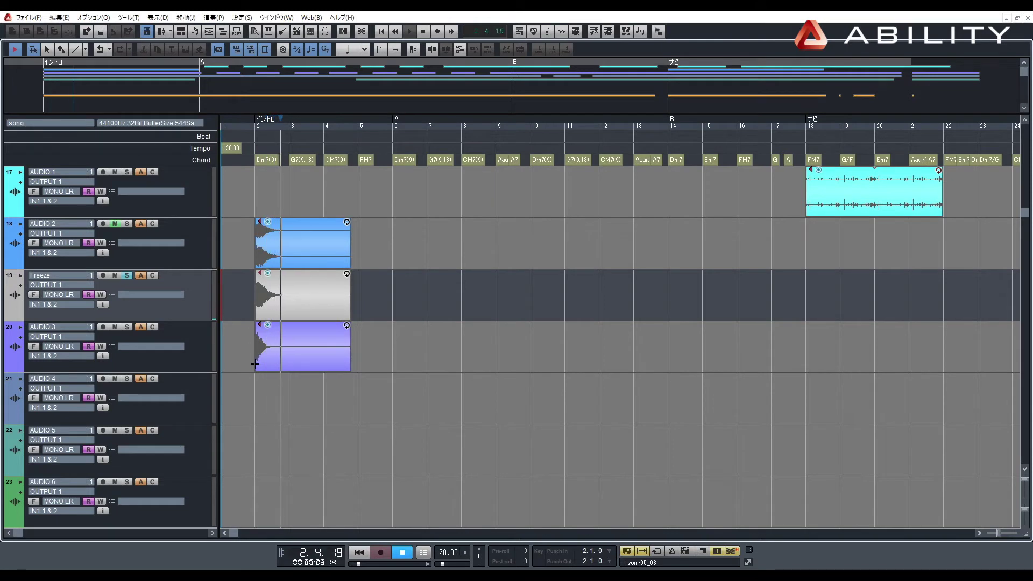
key("space")
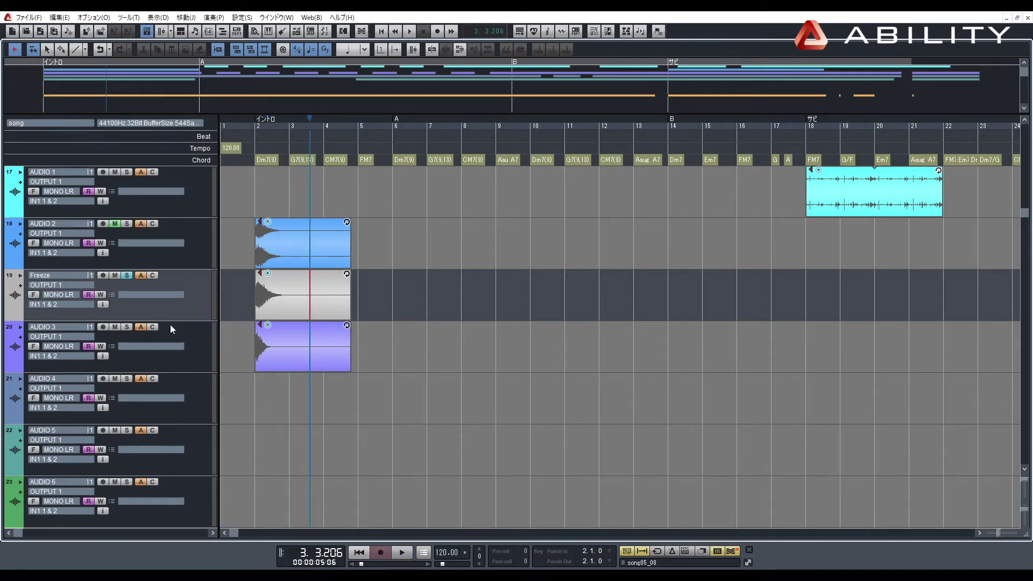
- Solo AUDIO 3 instead of the Freeze track and play the stretched crash from the start of the song
left_click(126, 275)
left_click(128, 326)
key("Home")
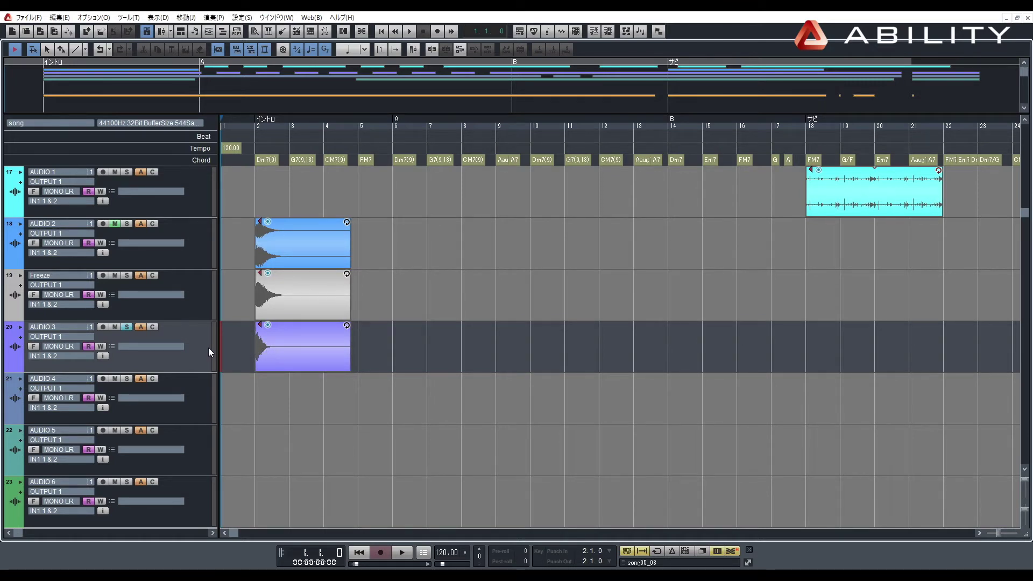
key("space")
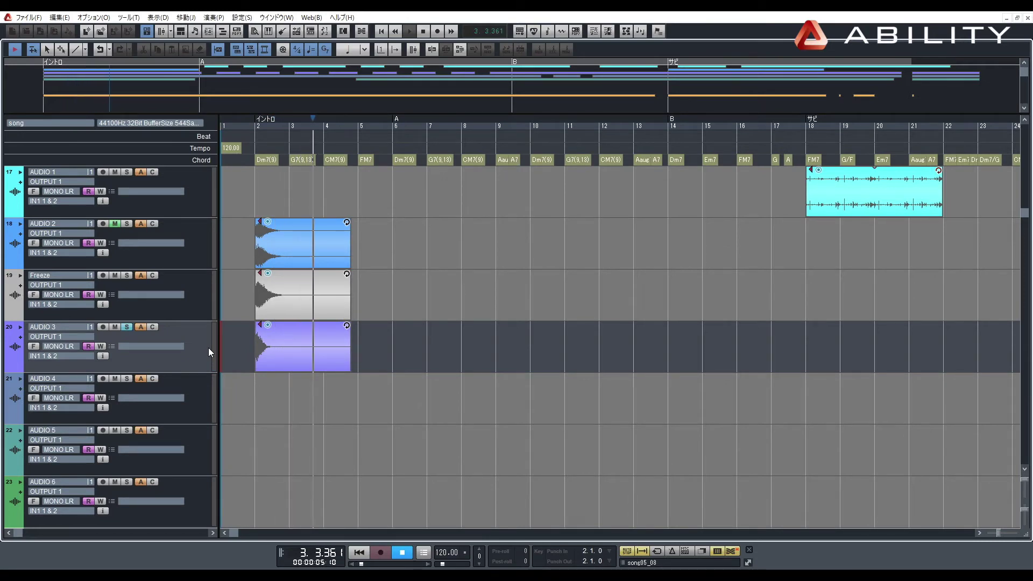
key("space")
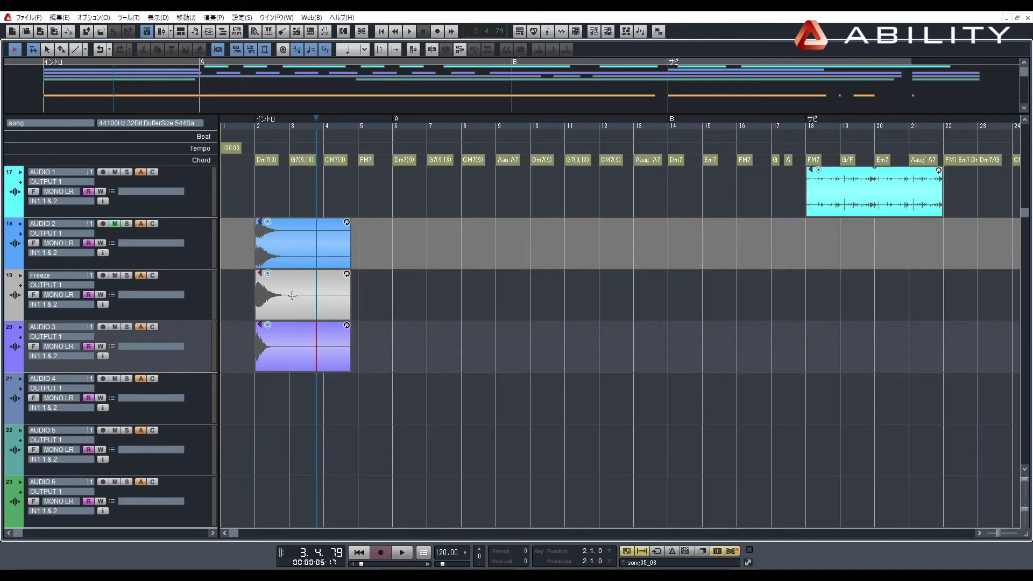
- Copy the crash at measure 2 of the Freeze track and paste it at measures 6, 14 and 18
left_click(273, 294)
left_click(398, 296)
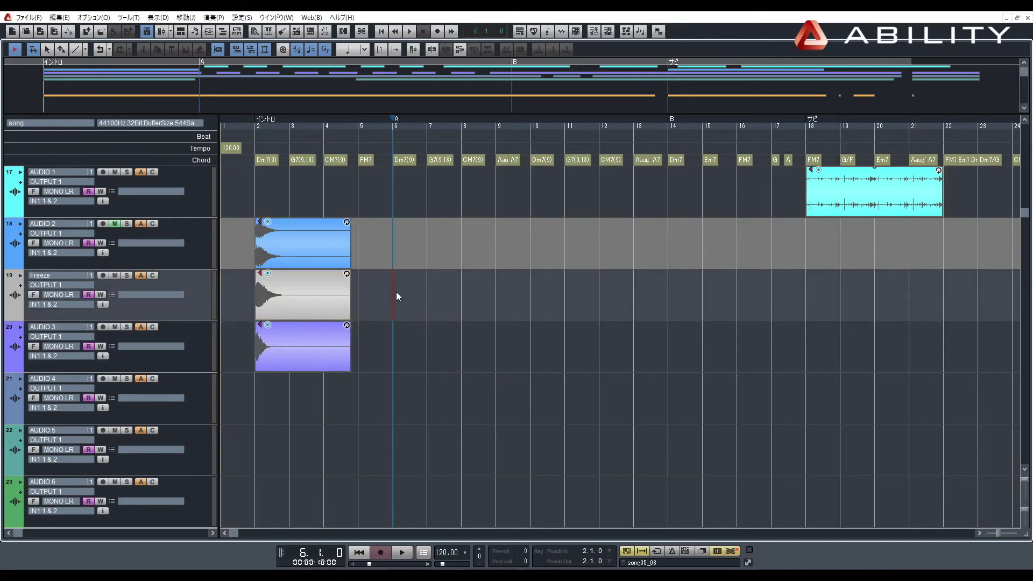
right_click(269, 289)
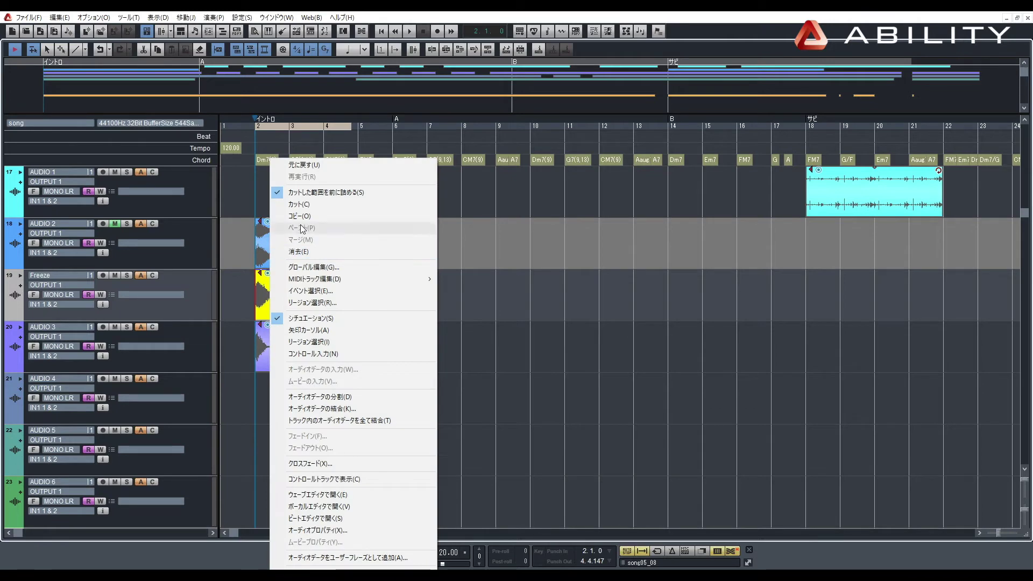
left_click(300, 216)
left_click(401, 286)
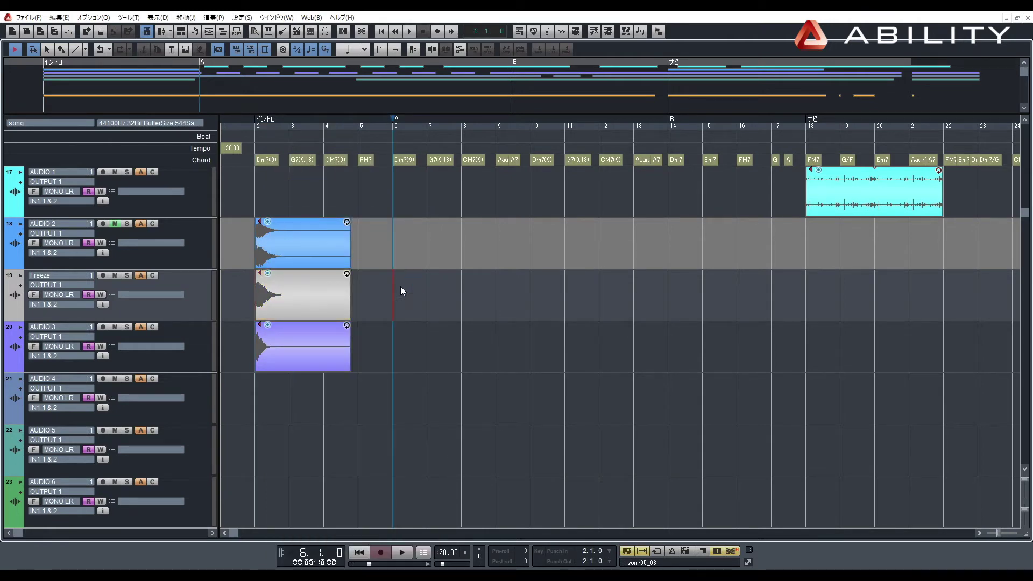
right_click(400, 286)
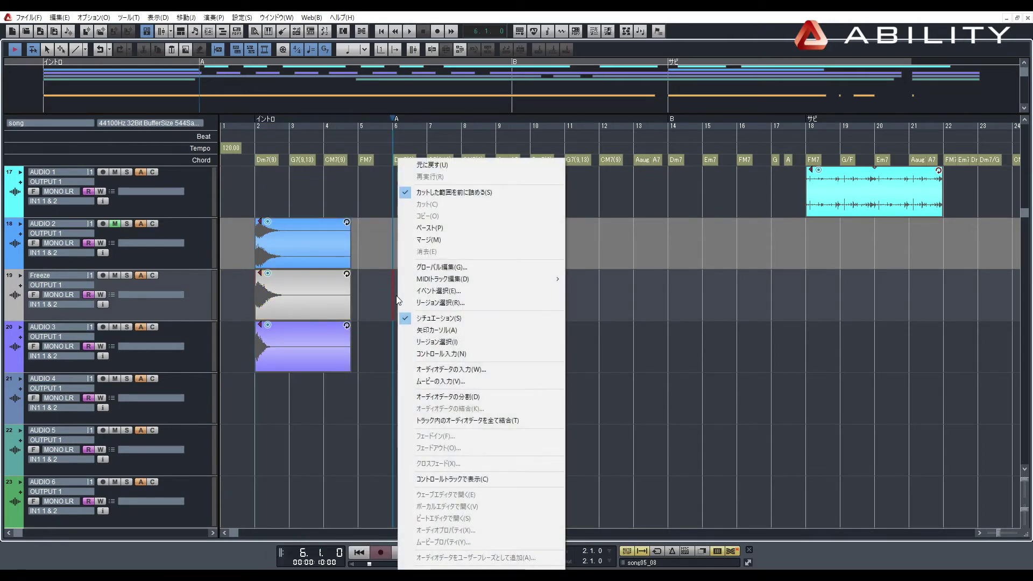
left_click(431, 228)
left_click(682, 307)
key("ctrl+v")
left_click(814, 247)
key("ctrl+v")
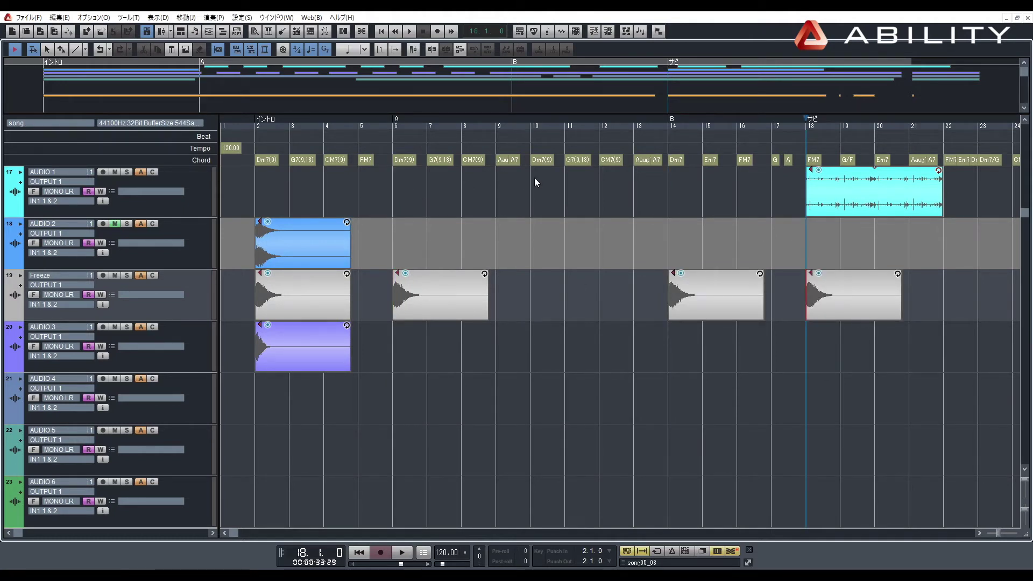
- Move the stretched crash from AUDIO 3 to measure 10 of the Freeze track
left_click(543, 292)
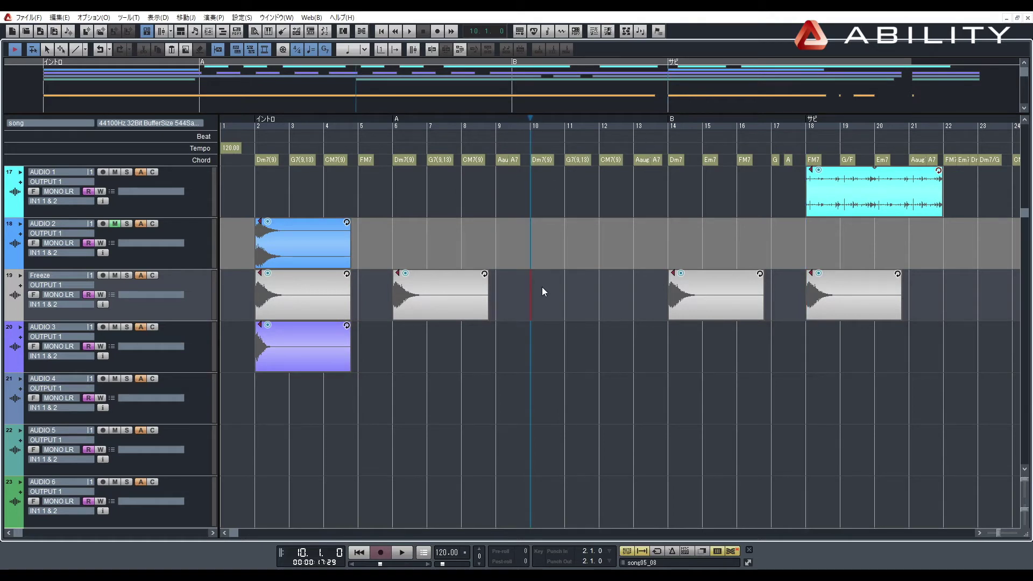
left_click_drag(266, 348, 548, 313)
left_click(537, 333)
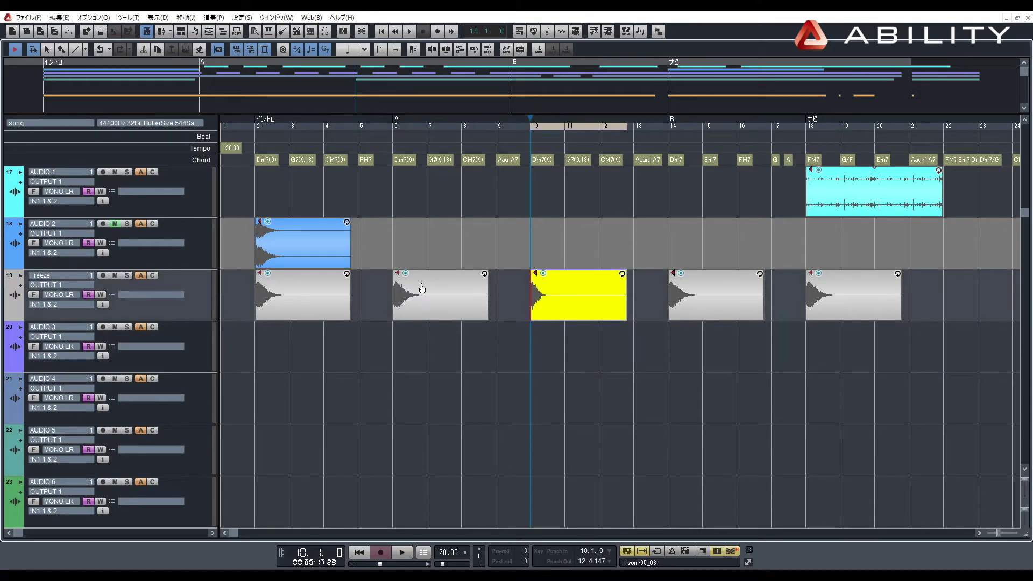
- Lower the individual volume of the crash regions at measures 6 and 10 on the Freeze track
left_click(423, 288)
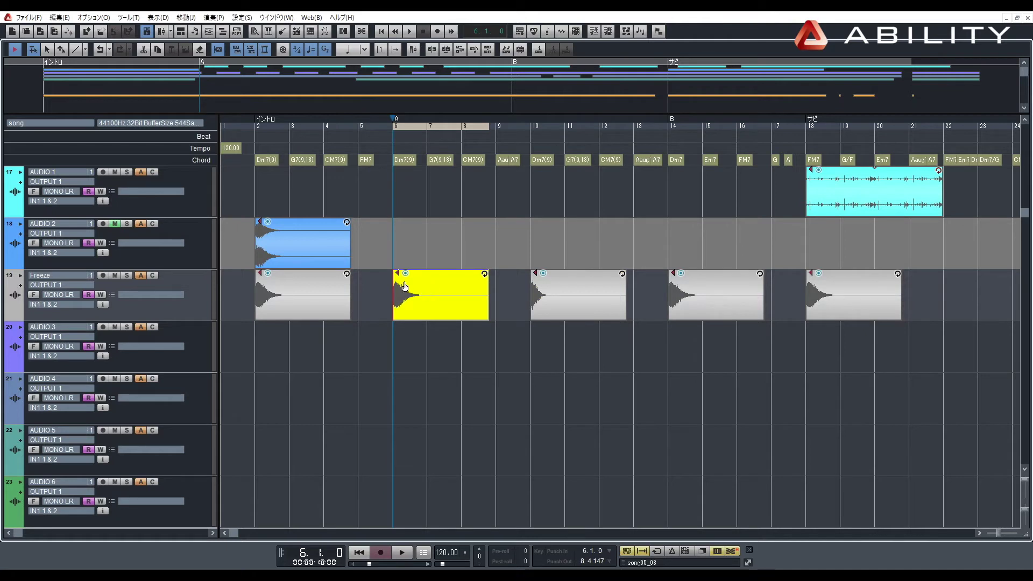
left_click(398, 276)
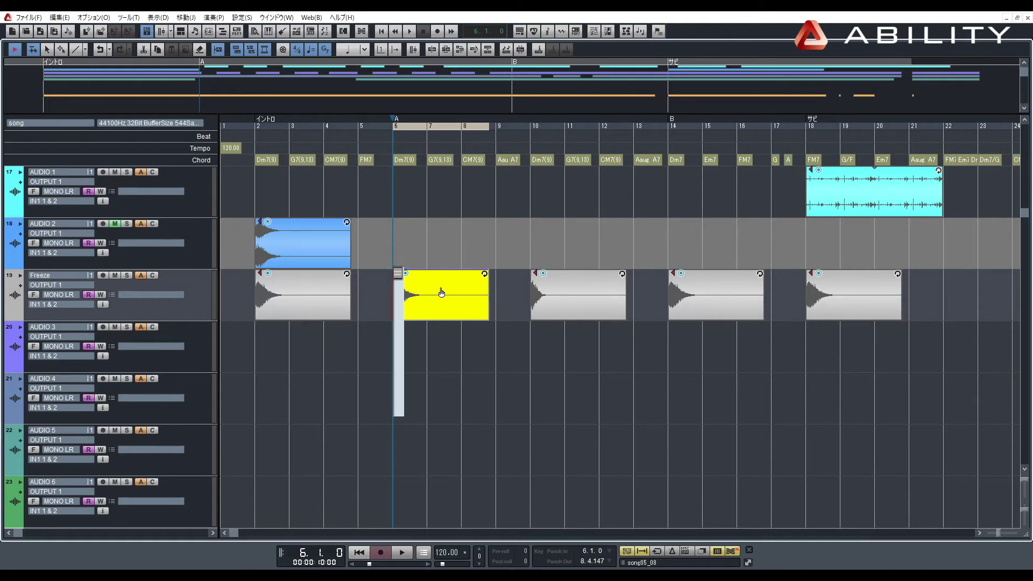
left_click_drag(398, 275, 398, 307)
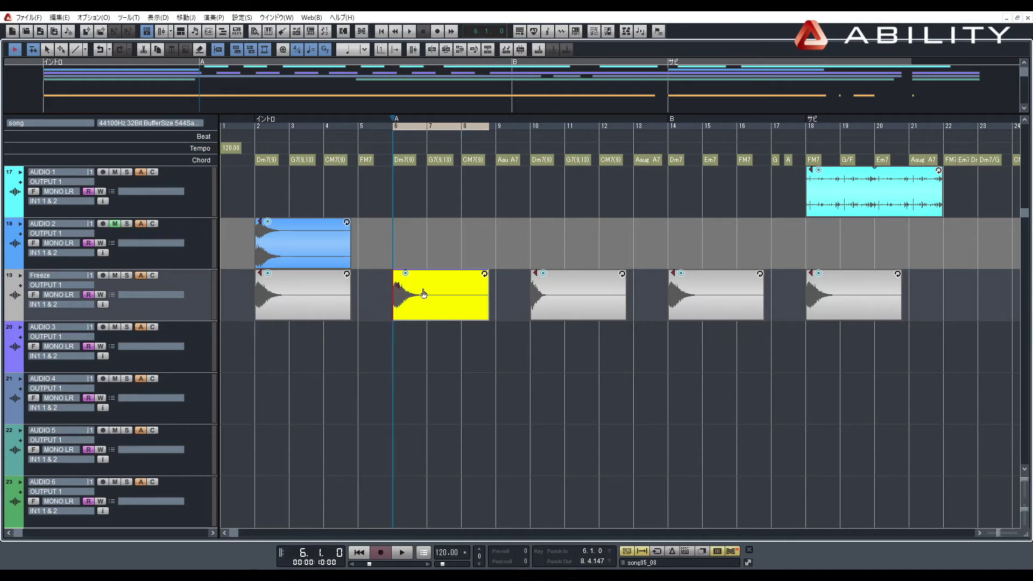
left_click(398, 276)
left_click_drag(400, 277, 398, 297)
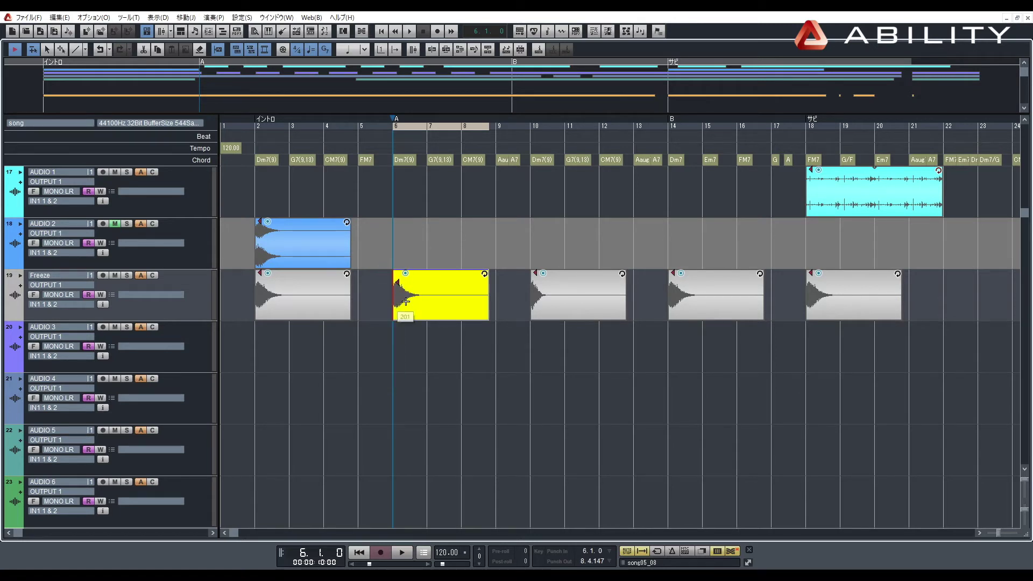
left_click(547, 294)
left_click(536, 273)
left_click_drag(536, 279, 539, 328)
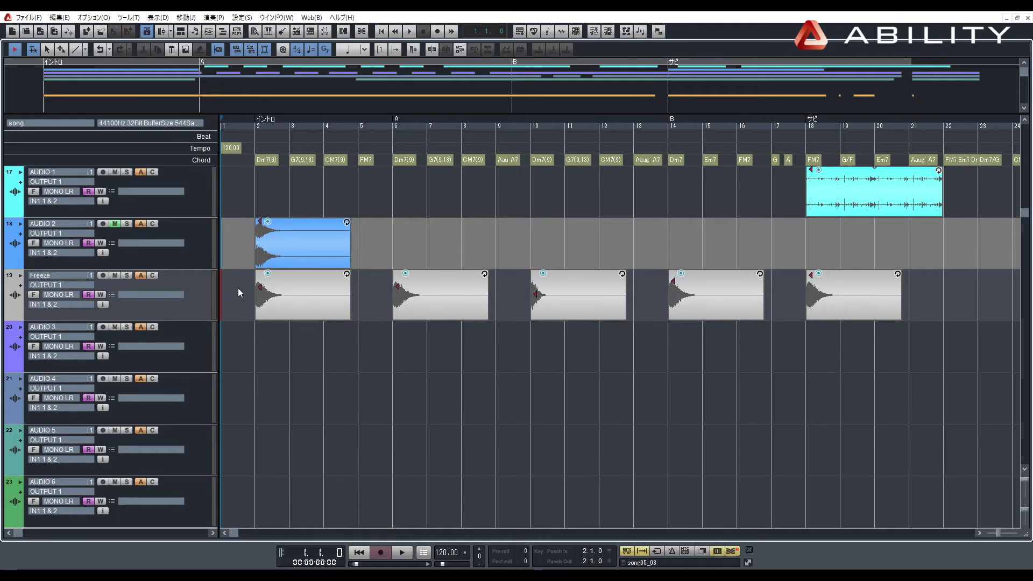
- Show the Freeze track's channel strip and lower its fader to balance the crashes while playing the song
left_click(21, 276)
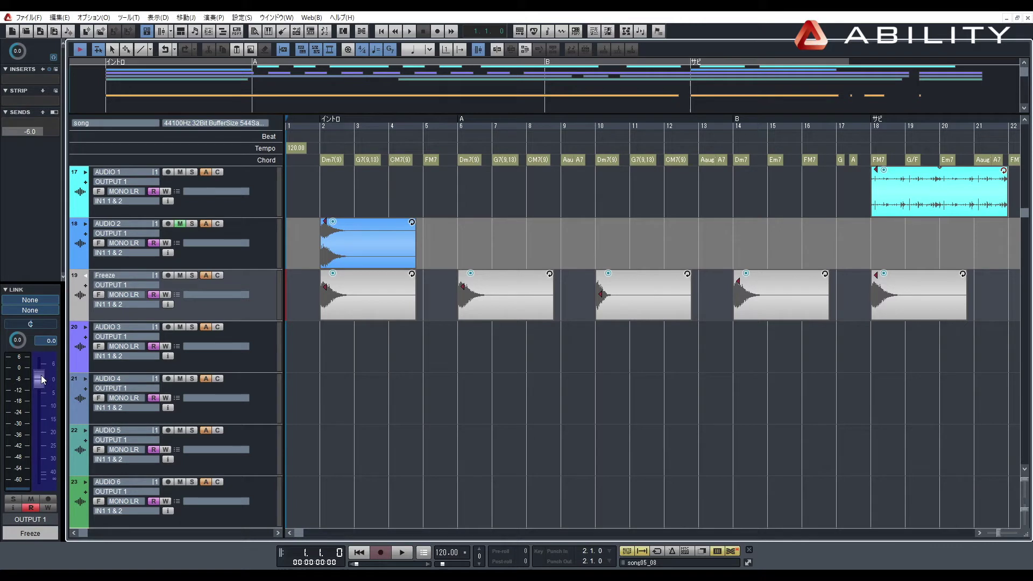
mouse_move(40, 380)
left_mouse_down()
mouse_move(40, 413)
mouse_move(40, 399)
left_mouse_up()
mouse_move(37, 388)
left_mouse_down()
mouse_move(39, 410)
mouse_move(42, 396)
left_mouse_up()
key("space")
mouse_move(39, 391)
left_mouse_down()
mouse_move(40, 403)
mouse_move(43, 396)
left_mouse_up()
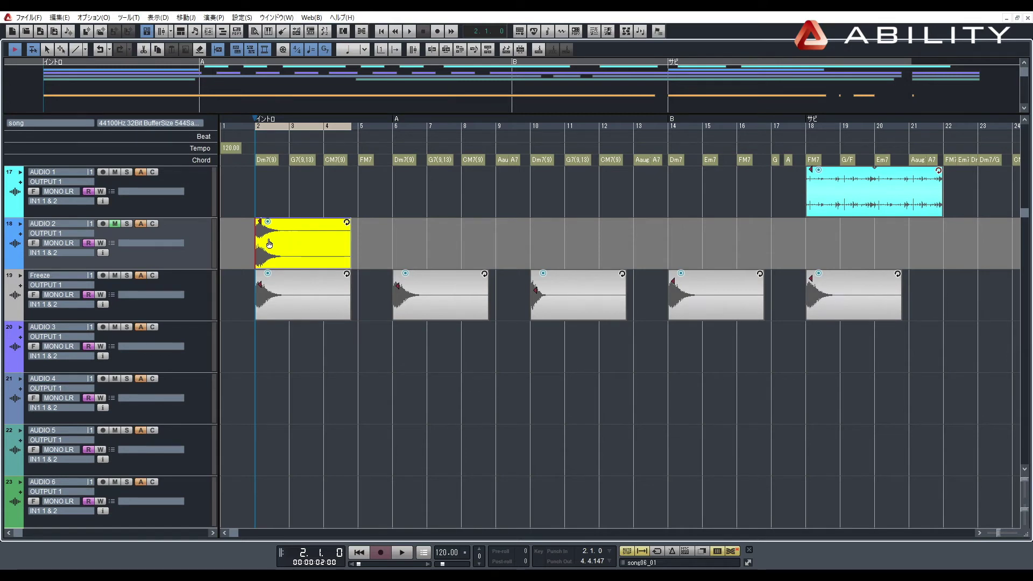
- Convert the AUDIO 2 crash region to an audio file on a new track, and delete the AUDIO 2 track
right_click(284, 245)
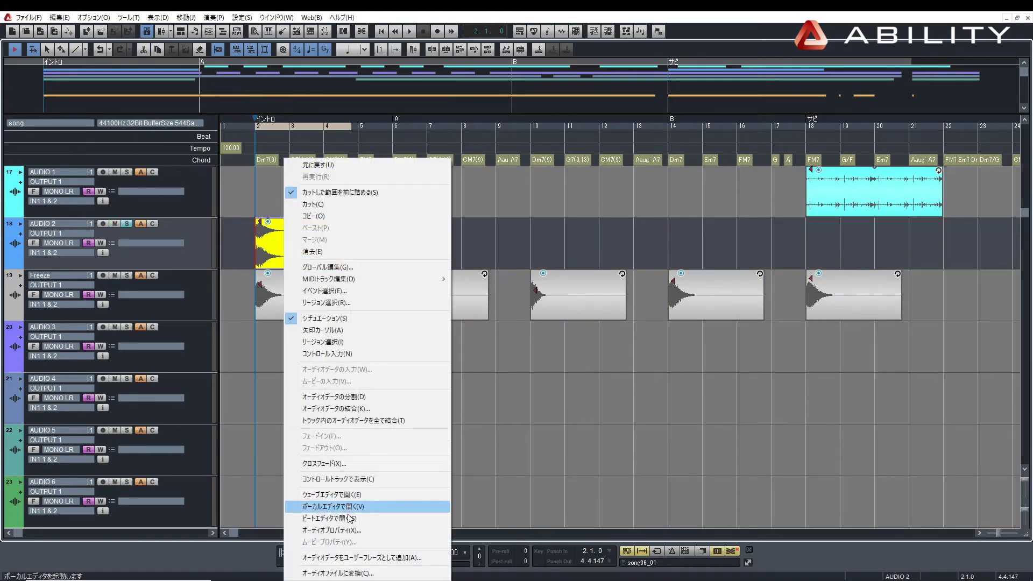
left_click(375, 573)
left_click(485, 411)
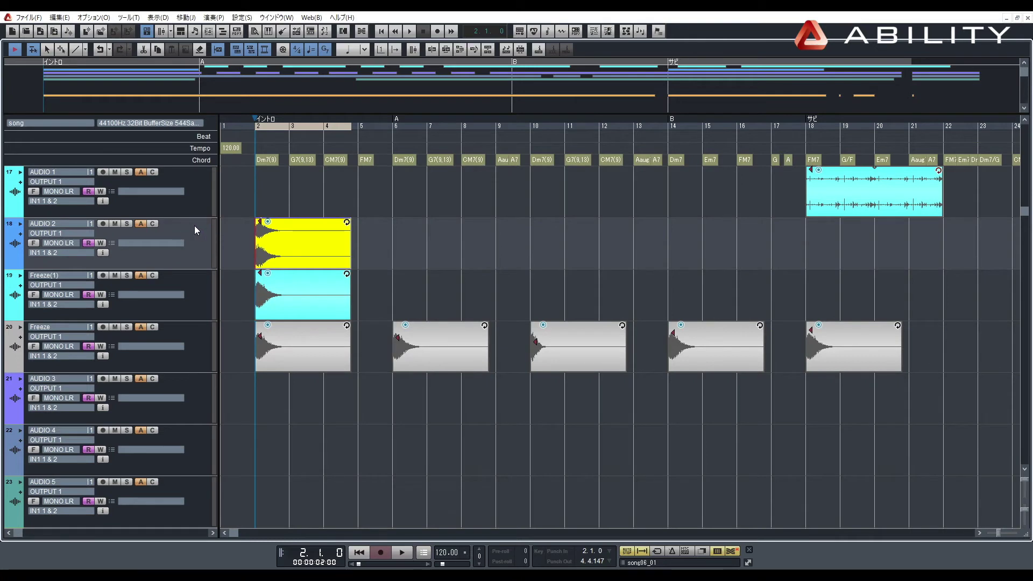
right_click(195, 226)
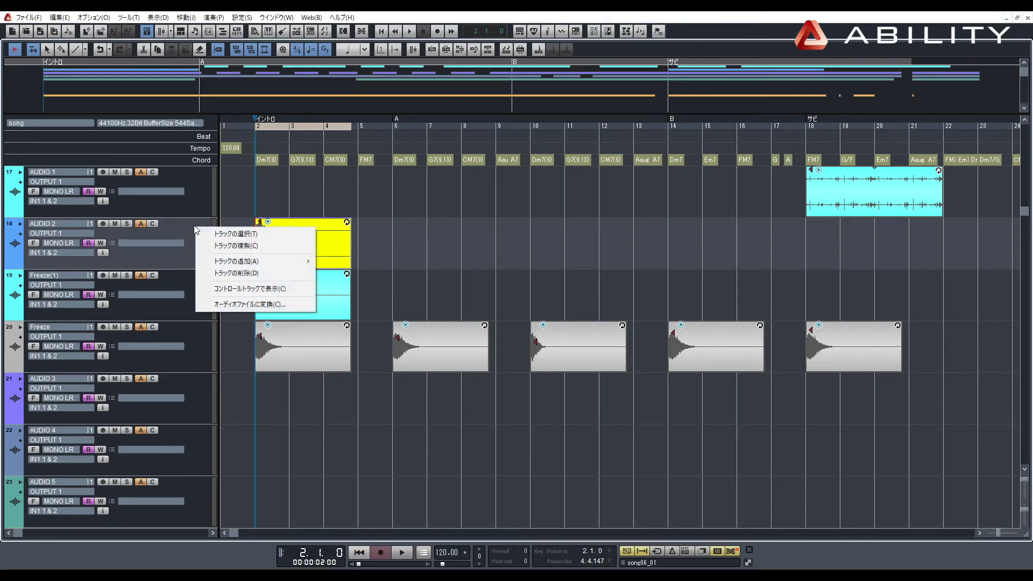
left_click(232, 274)
- Open the Freeze(1) crash in the Wave Editor and try trimming its start and end samples around the decay
left_click(285, 241)
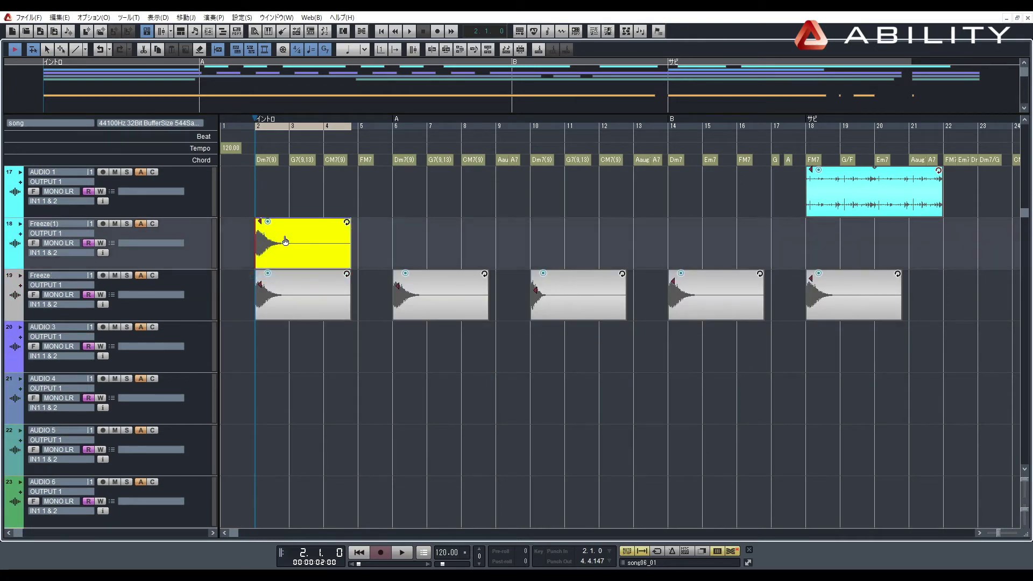
double_click(286, 242)
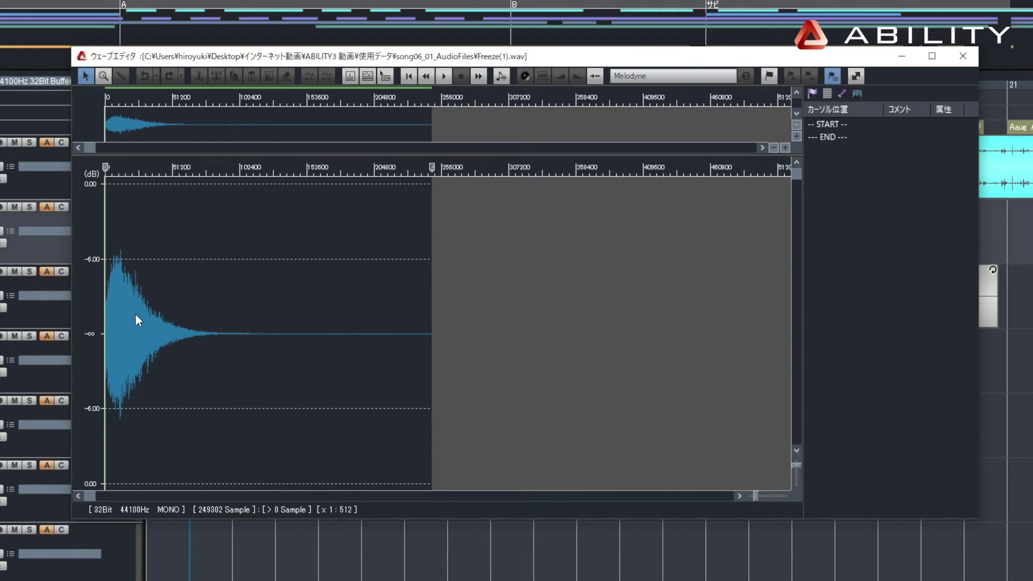
left_click_drag(106, 168, 131, 177)
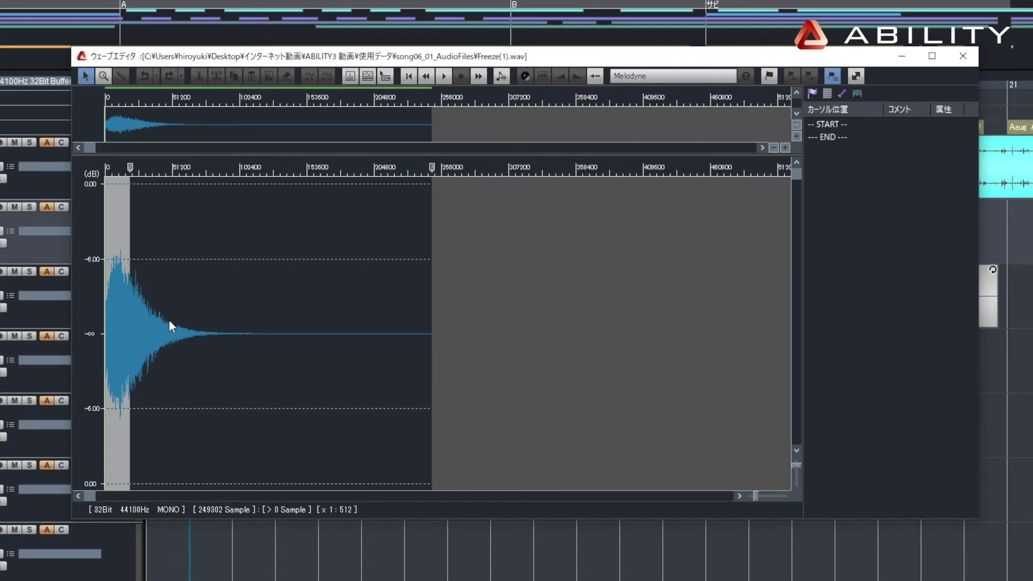
left_click(183, 210)
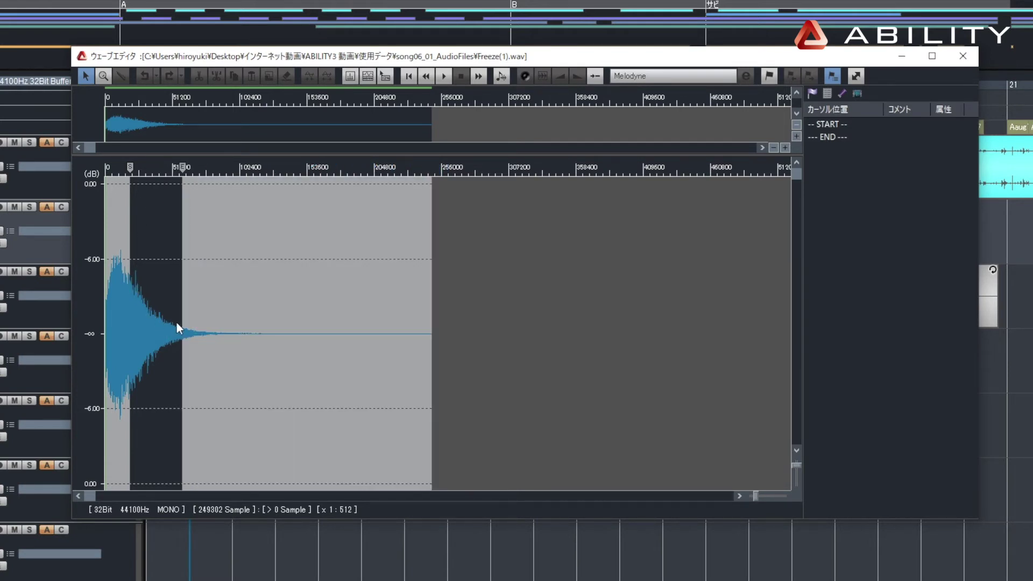
- Select the entire crash waveform in the Wave Editor and reverse it
double_click(157, 341)
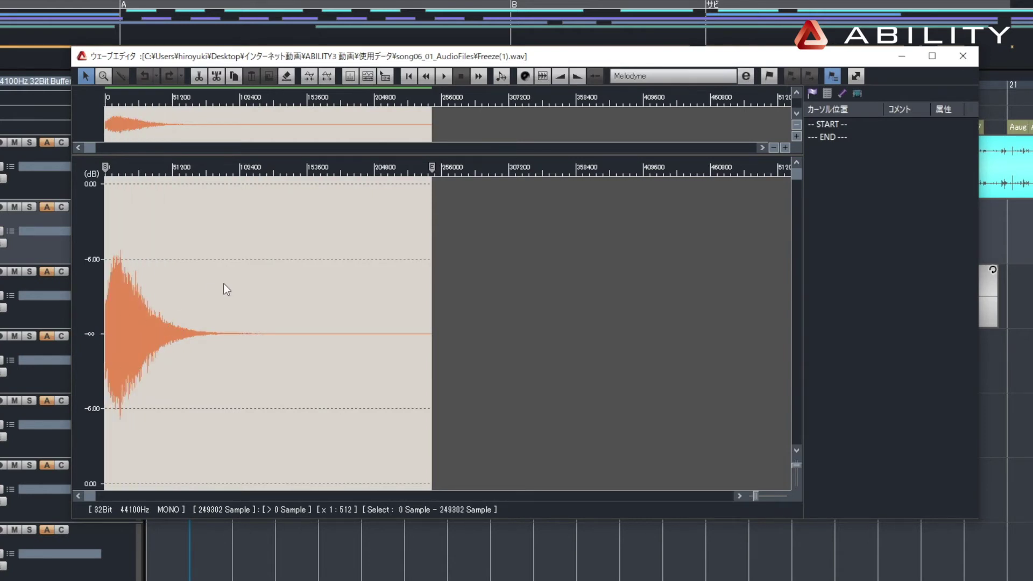
left_click(138, 9)
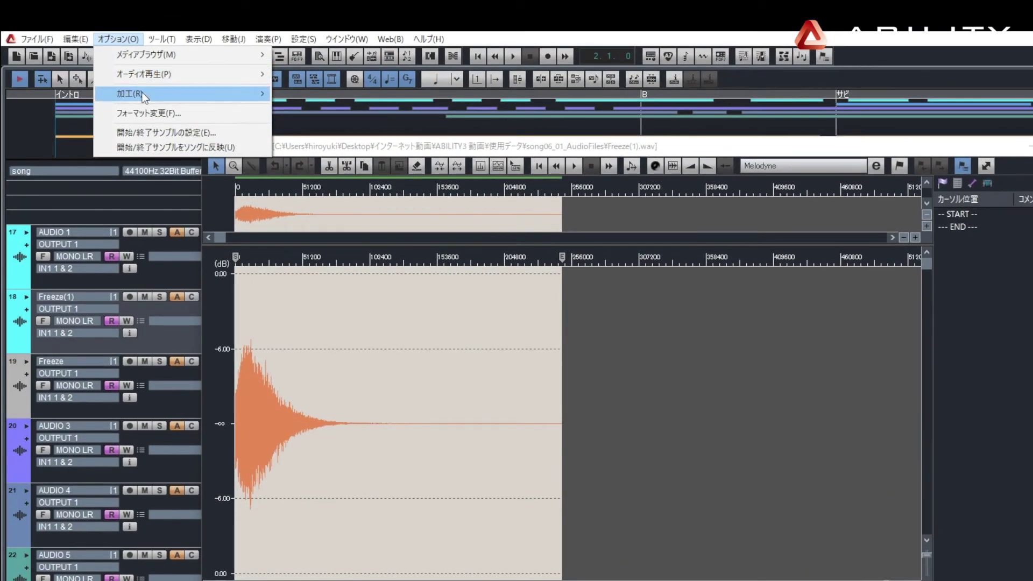
mouse_move(140, 92)
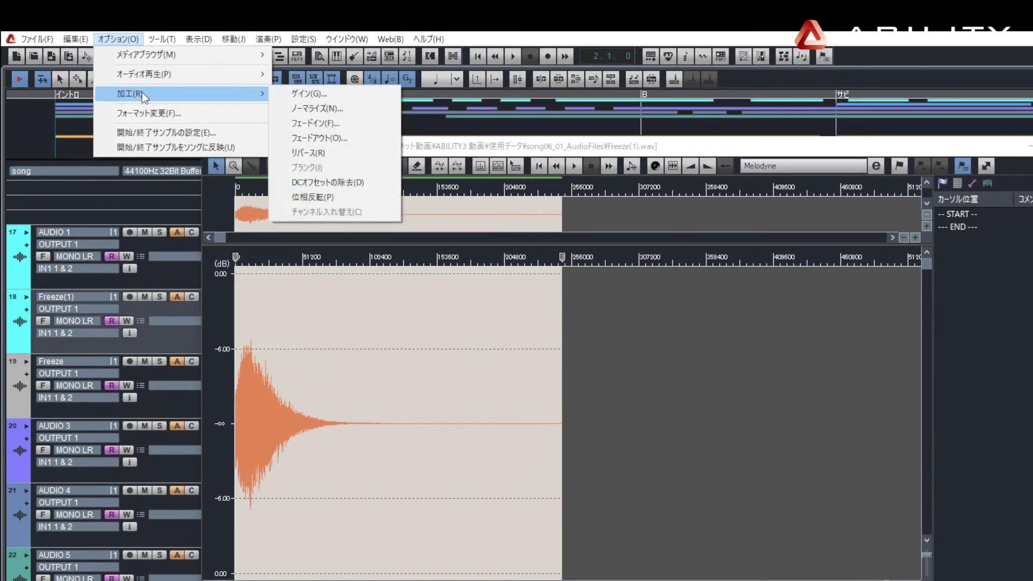
left_click(344, 152)
left_click(335, 434)
- Play the reversed crash, and close the Wave Editor saving the changes to Freeze(1).wav
left_click(574, 165)
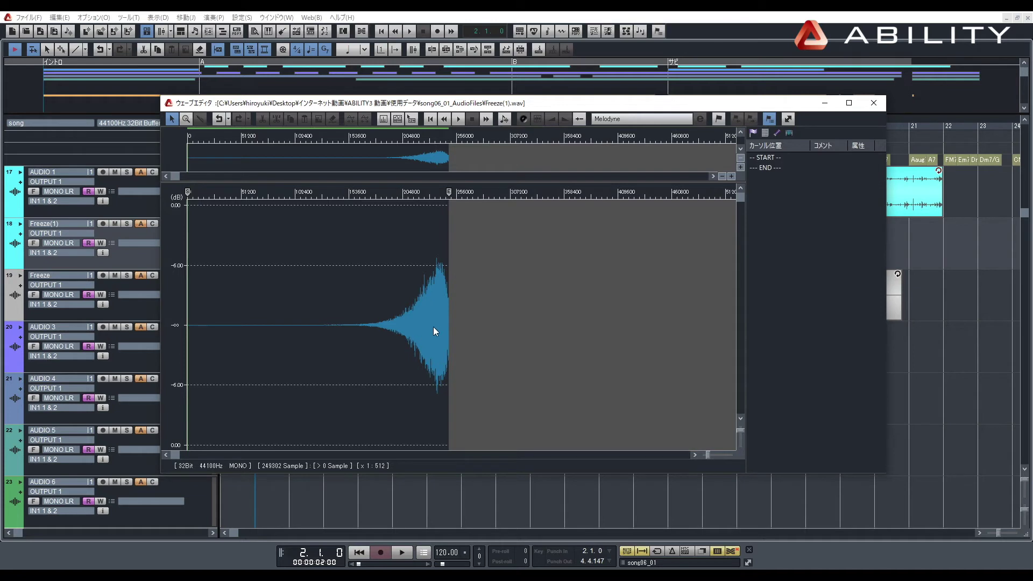
left_click(874, 103)
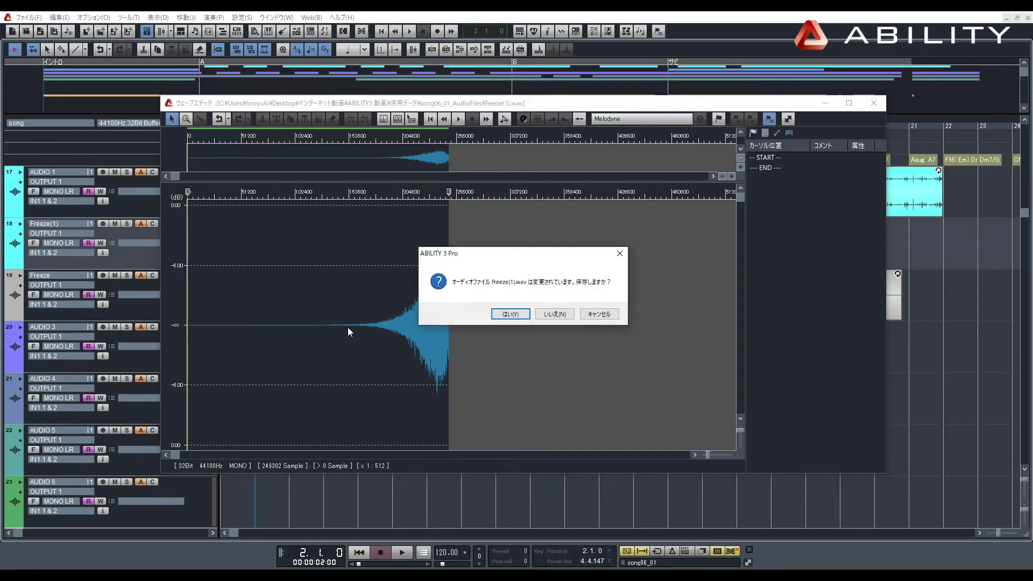
left_click(521, 315)
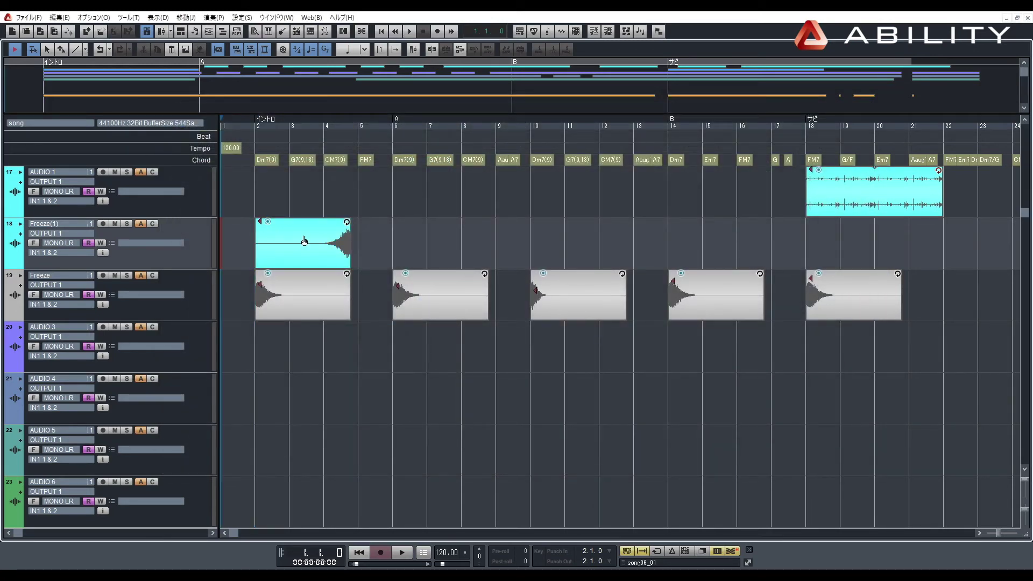
- Turn off grid snapping and move the reversed crash on Freeze(1) to about 14:4:337, ending just before measure 18
left_click_drag(317, 237, 773, 231)
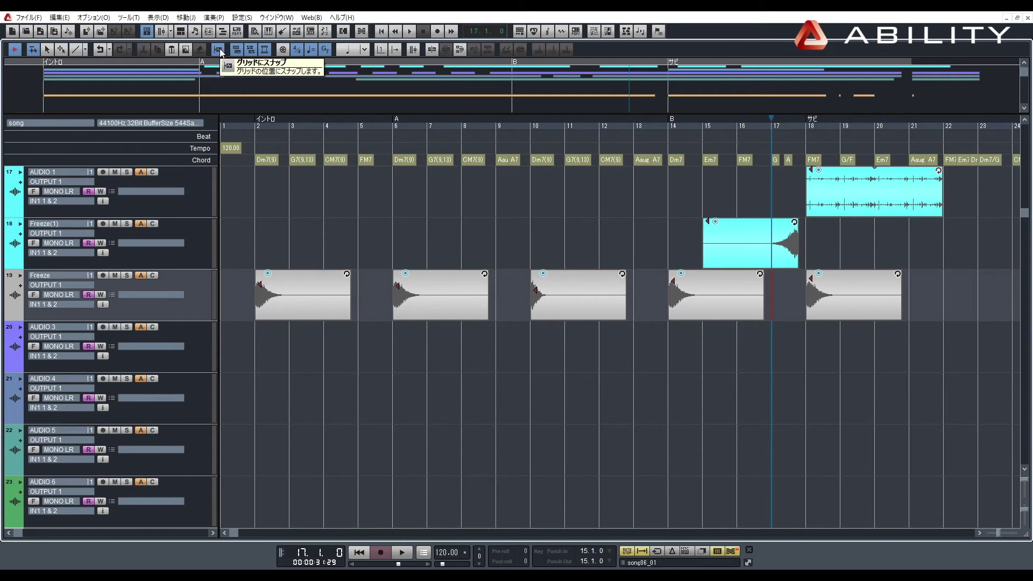
left_click_drag(749, 231, 776, 243)
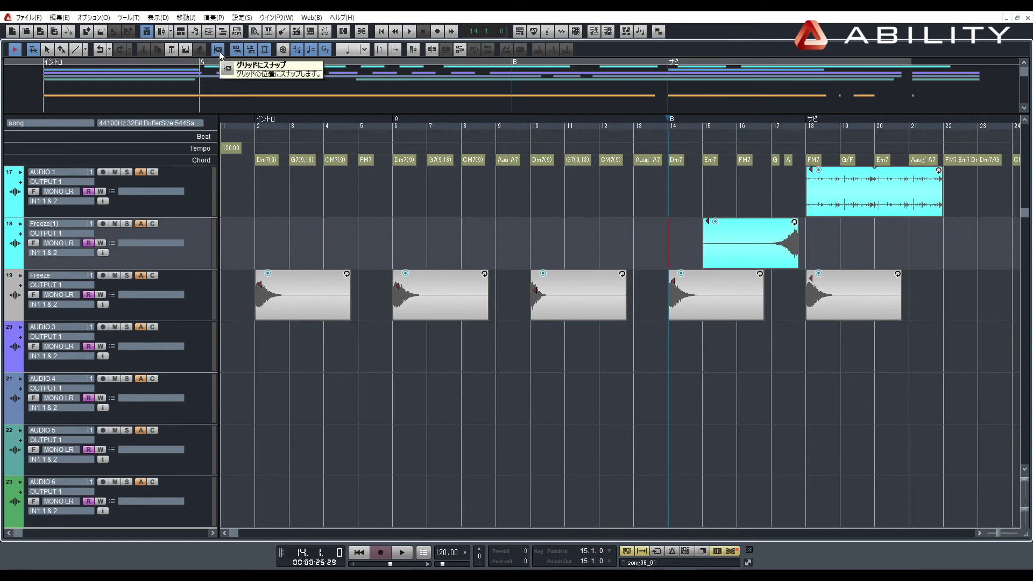
mouse_move(741, 232)
left_mouse_down()
mouse_move(712, 241)
mouse_move(737, 245)
left_mouse_up()
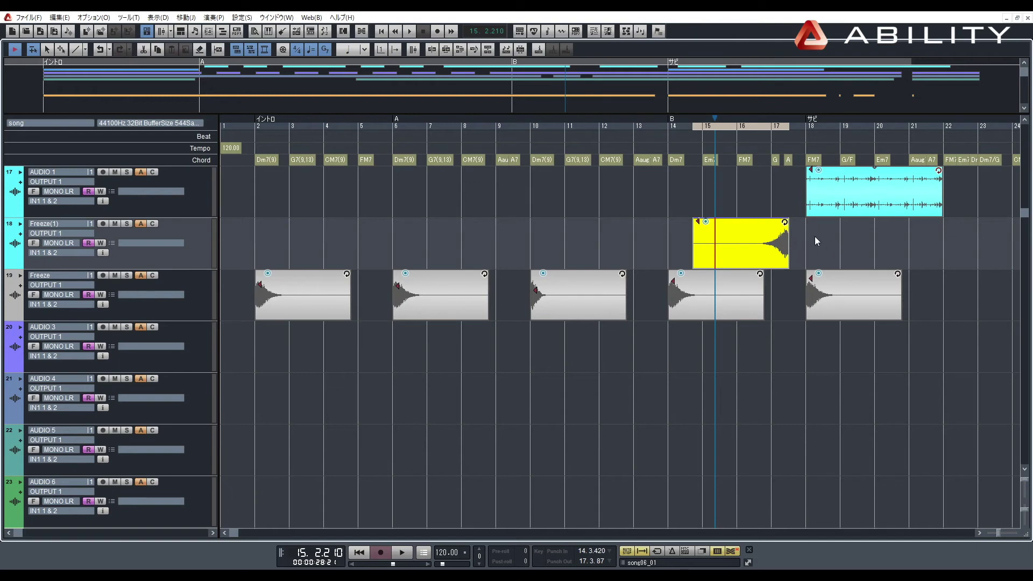
left_click(816, 241)
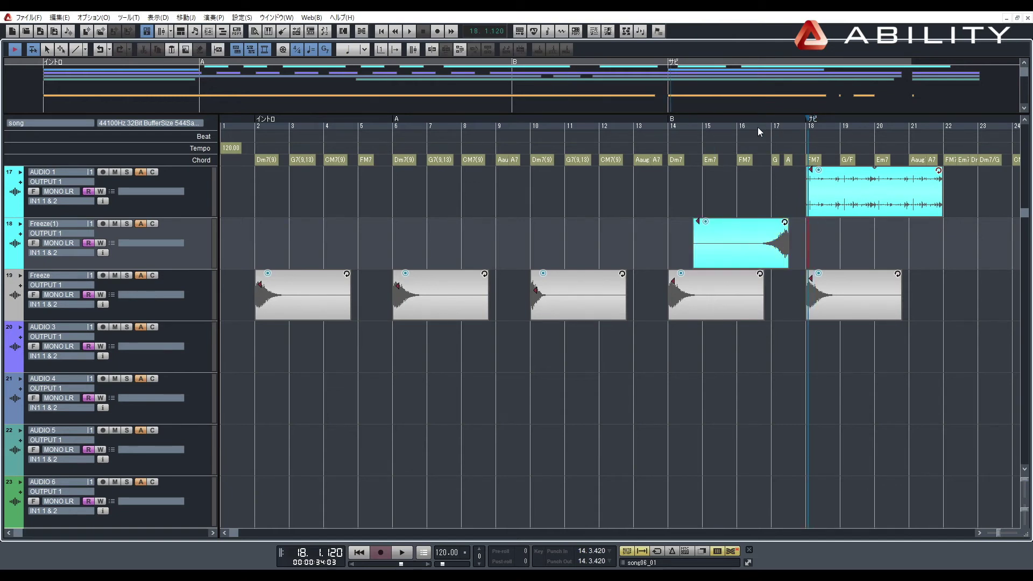
left_click(1004, 534)
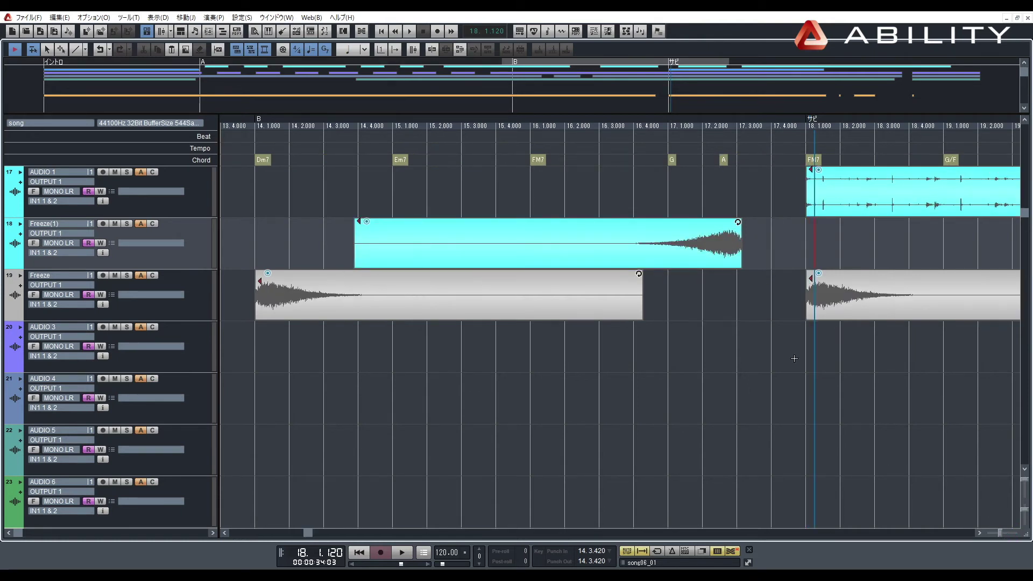
left_click_drag(711, 238, 741, 238)
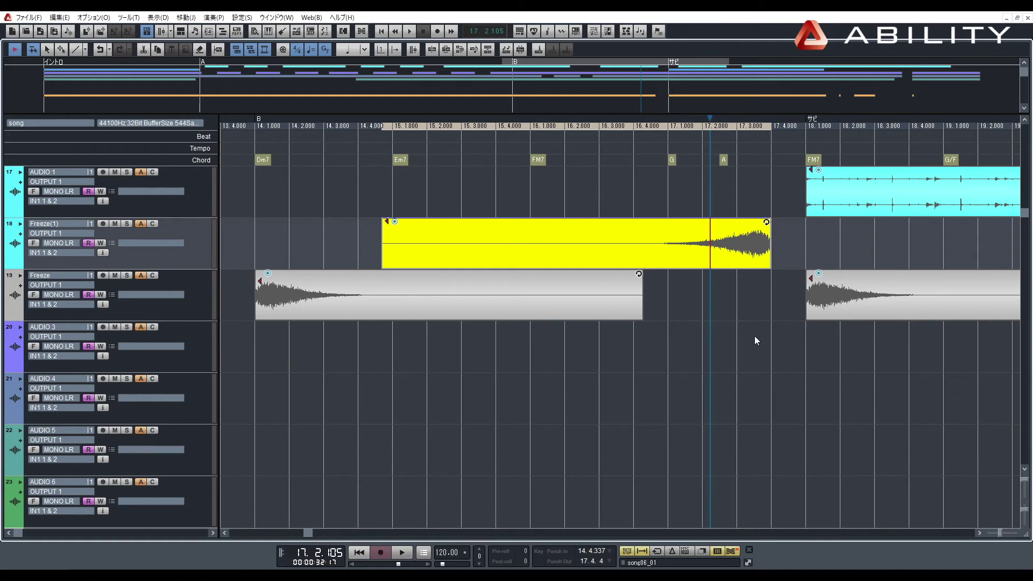
- Play the song from about measure 13:4 to hear the reversed crash lead into the chorus
left_click(230, 230)
key("space")
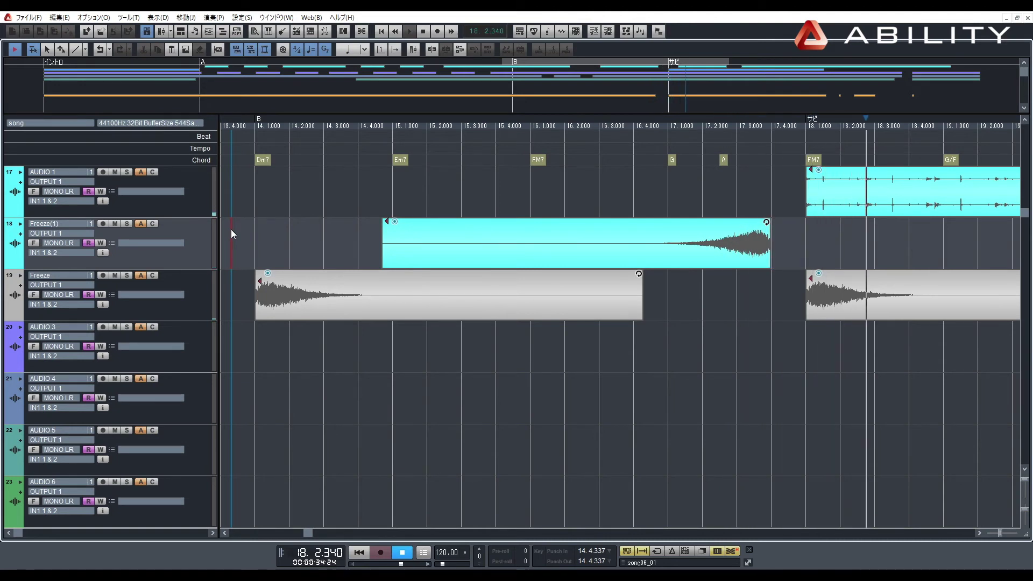
key("space")
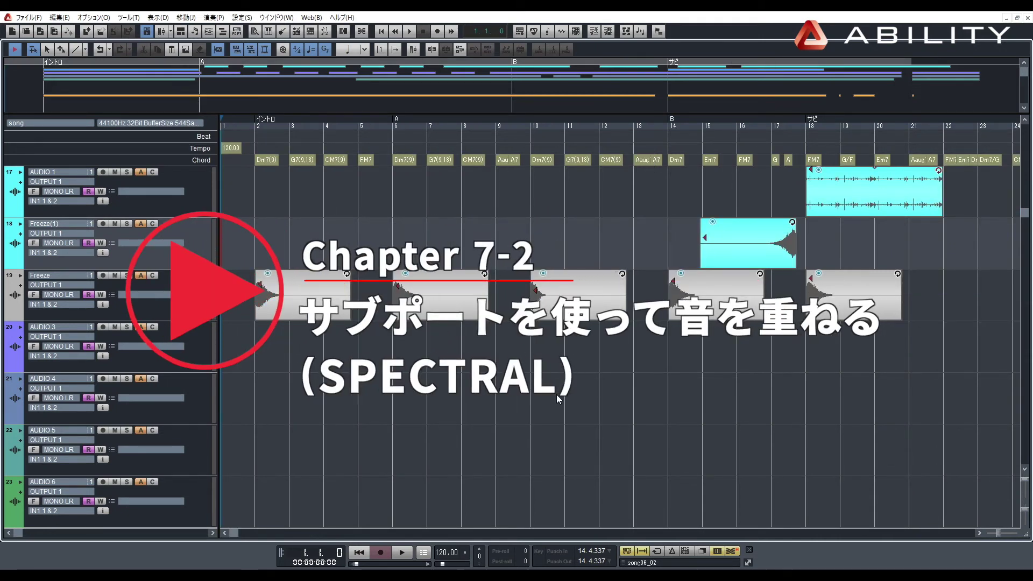
- Open the SpectralSSW_64 editor on MIDI 6 and load iw Vector Bells 1 from the bells bank
scroll(230, 352, "up", 5)
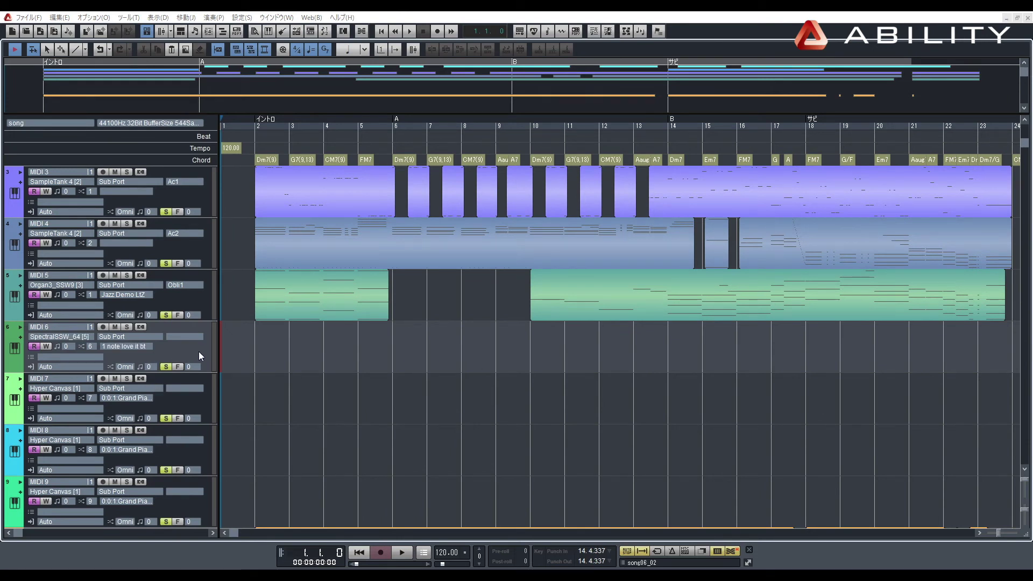
left_click(139, 326)
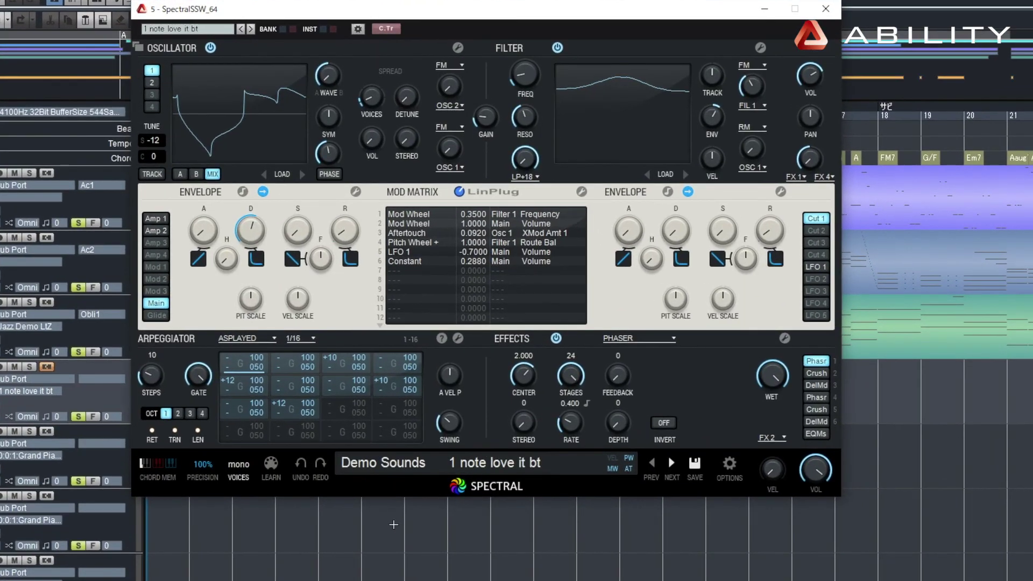
left_click(411, 408)
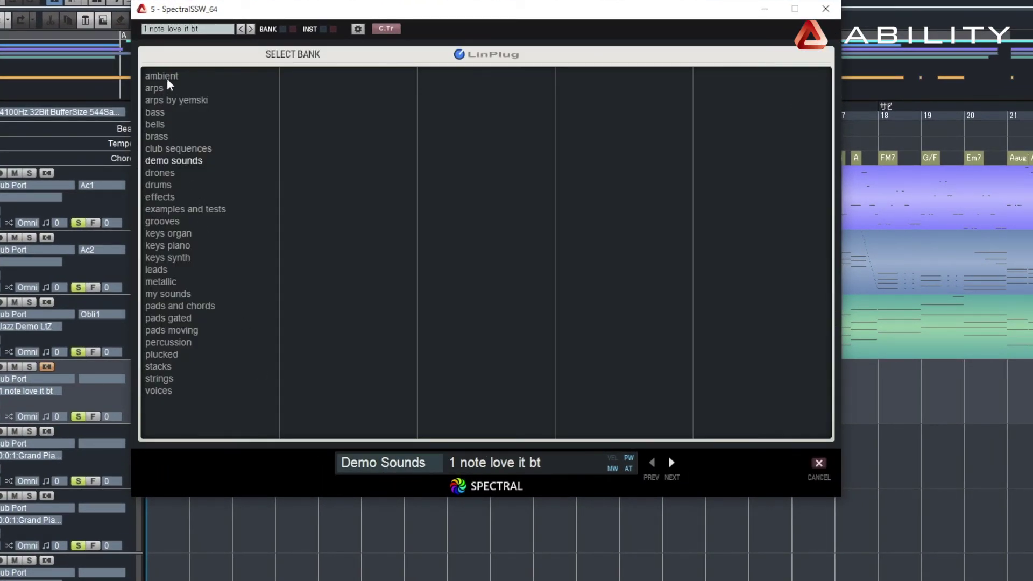
left_click(164, 127)
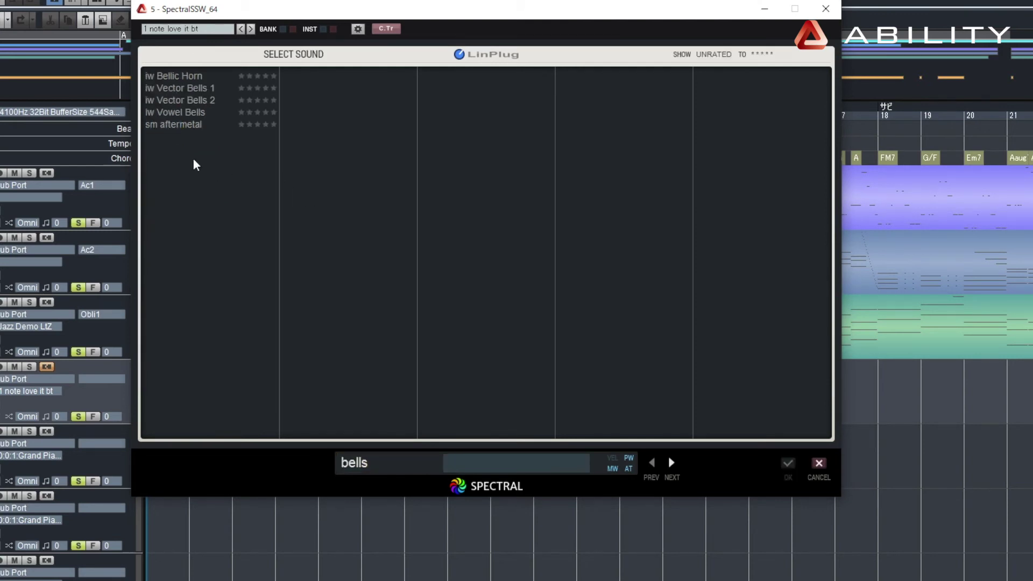
double_click(188, 90)
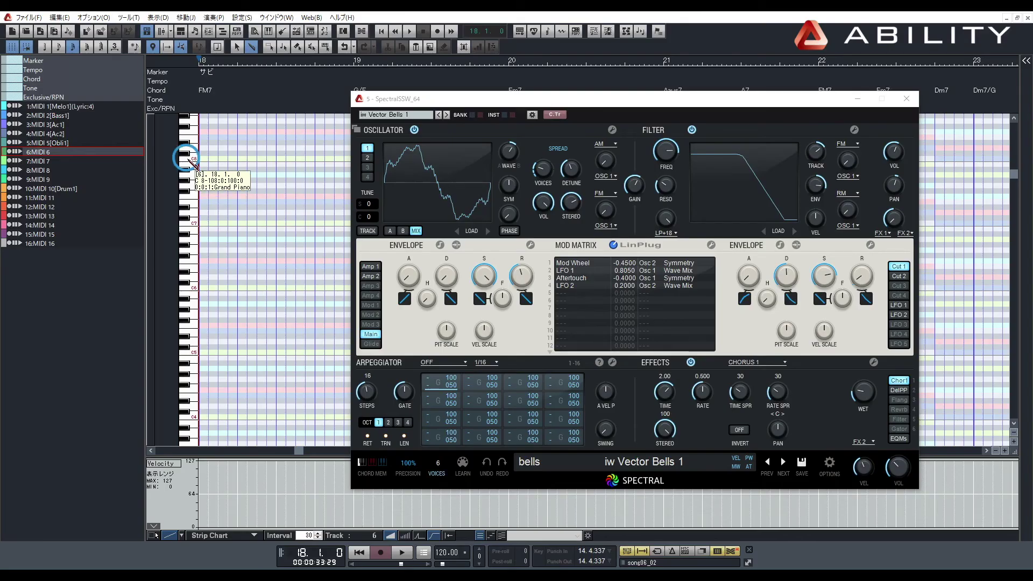
- Enter a short C7 note at the start of measure 18 on MIDI 6 and play it back
left_click(203, 224)
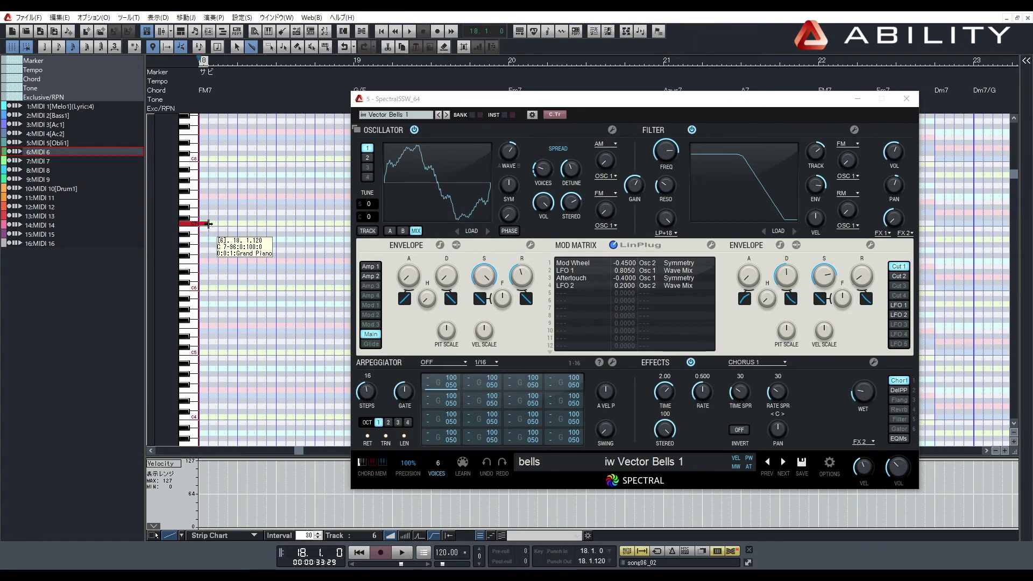
left_click_drag(300, 453, 275, 454)
left_click_drag(448, 98, 529, 116)
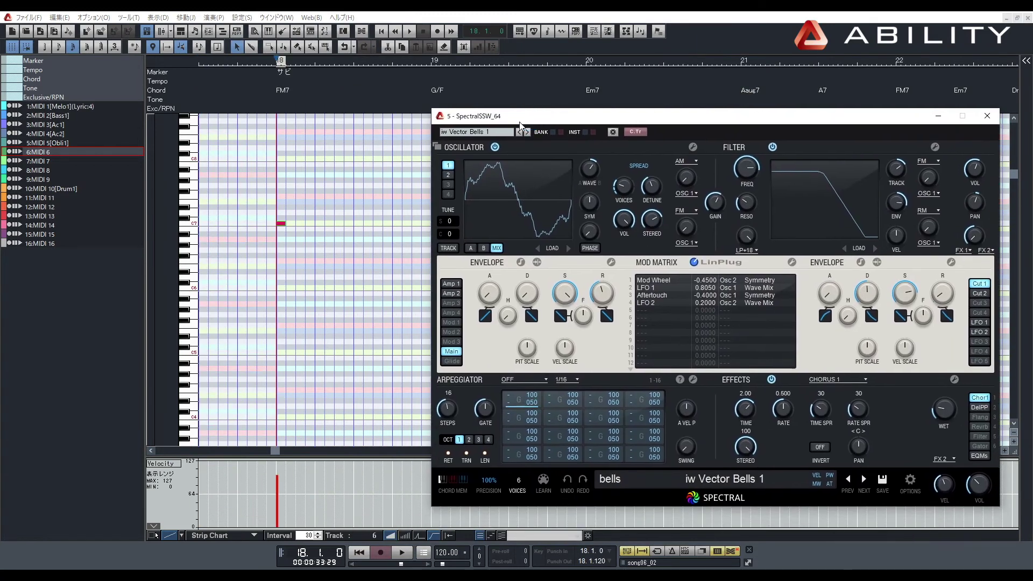
key("space")
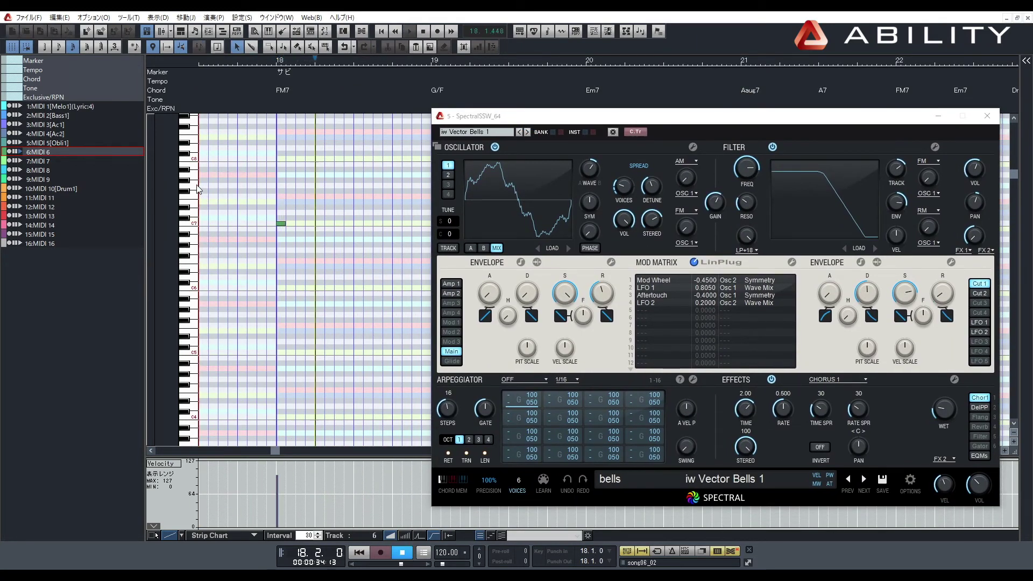
key("space")
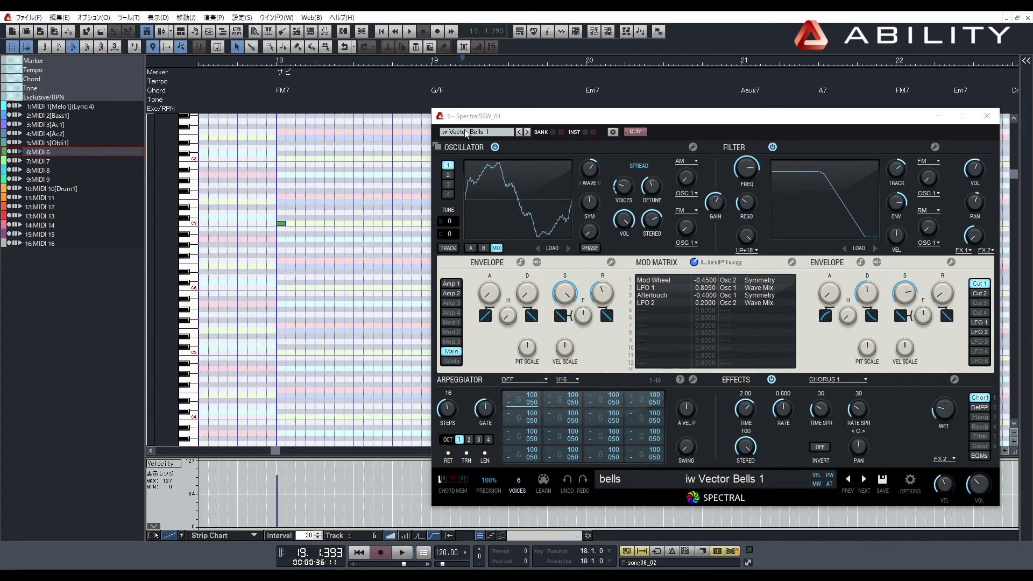
- Set the feedback of Spectral's Delay Ping Pong effect to 25 and play the bell note from about measure 17:4
left_click_drag(485, 120, 461, 81)
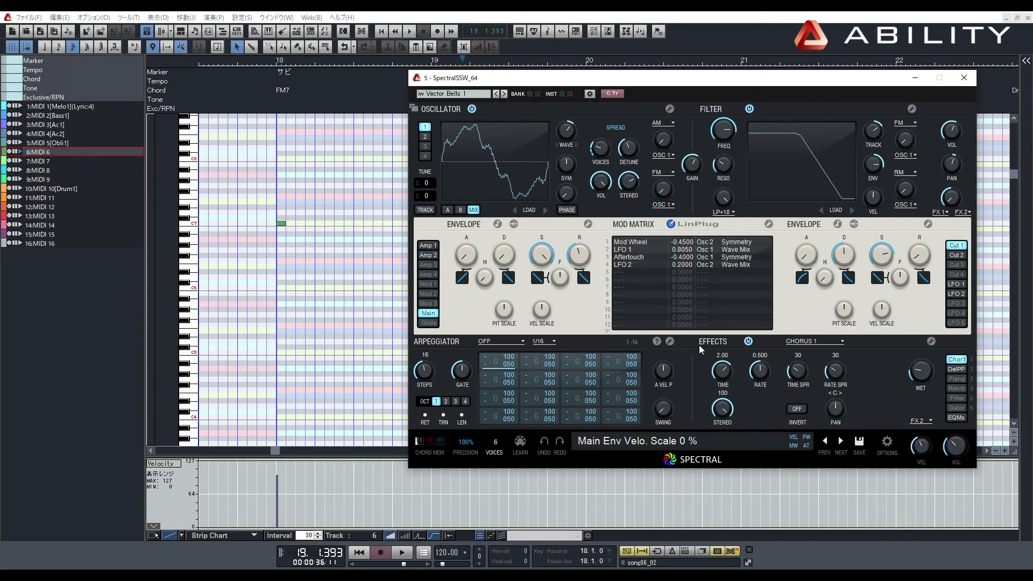
left_click(959, 371)
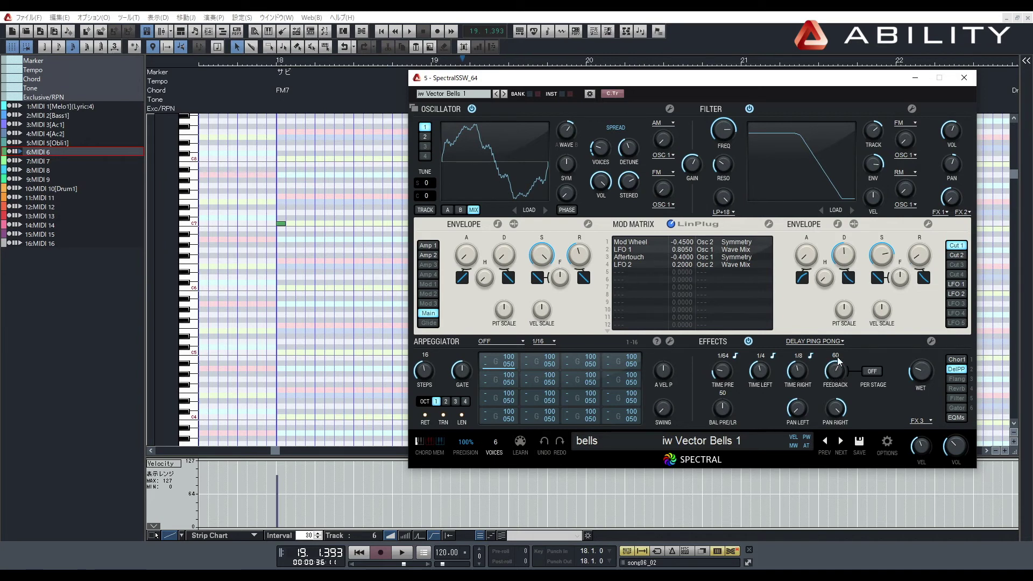
left_click_drag(837, 369, 831, 414)
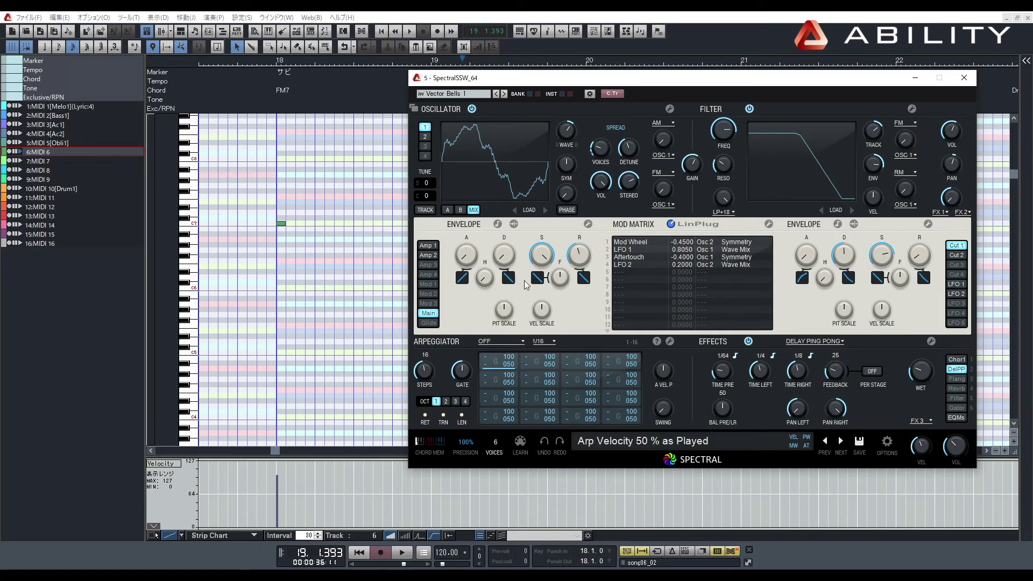
left_click(245, 214)
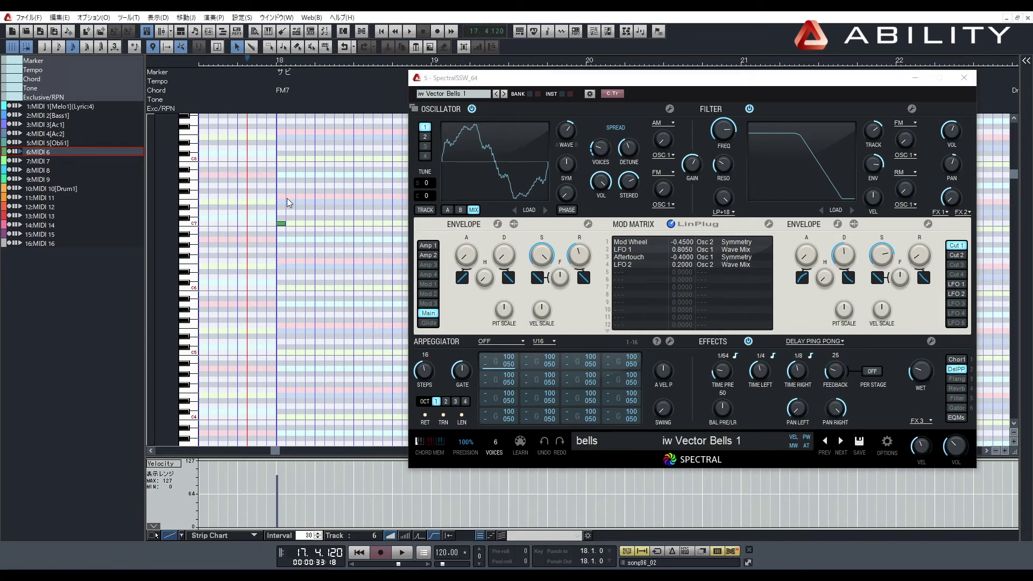
key("space")
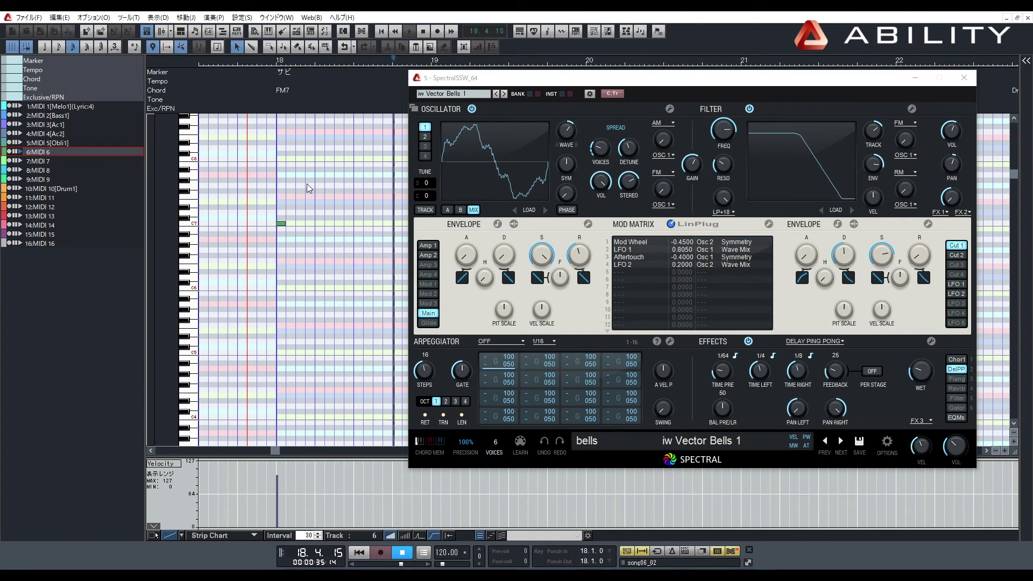
key("space")
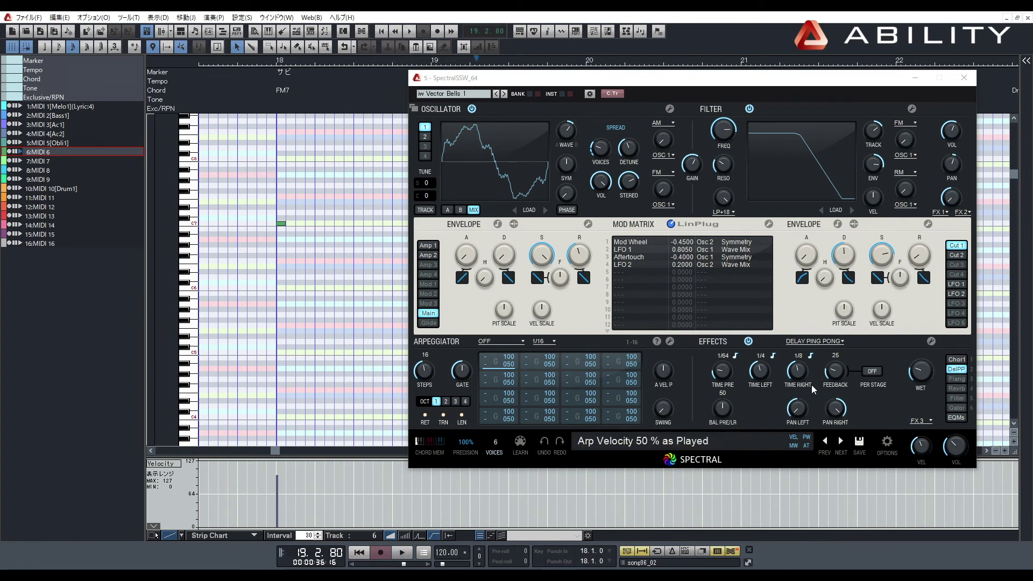
- Reduce the ping pong delay feedback to 15 and listen to the bell note again
left_click_drag(834, 372, 832, 383)
left_click(241, 266)
key("space")
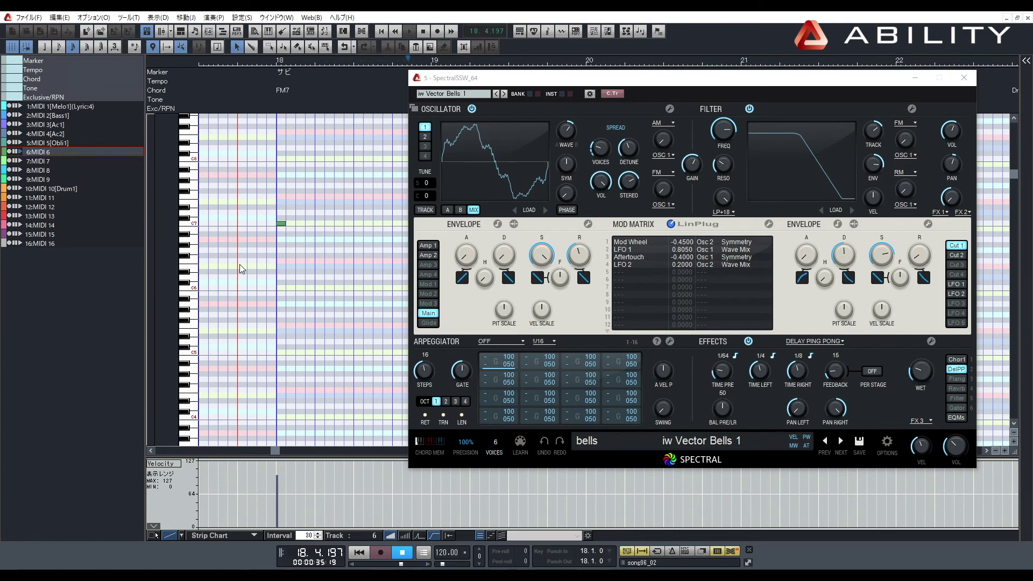
key("space")
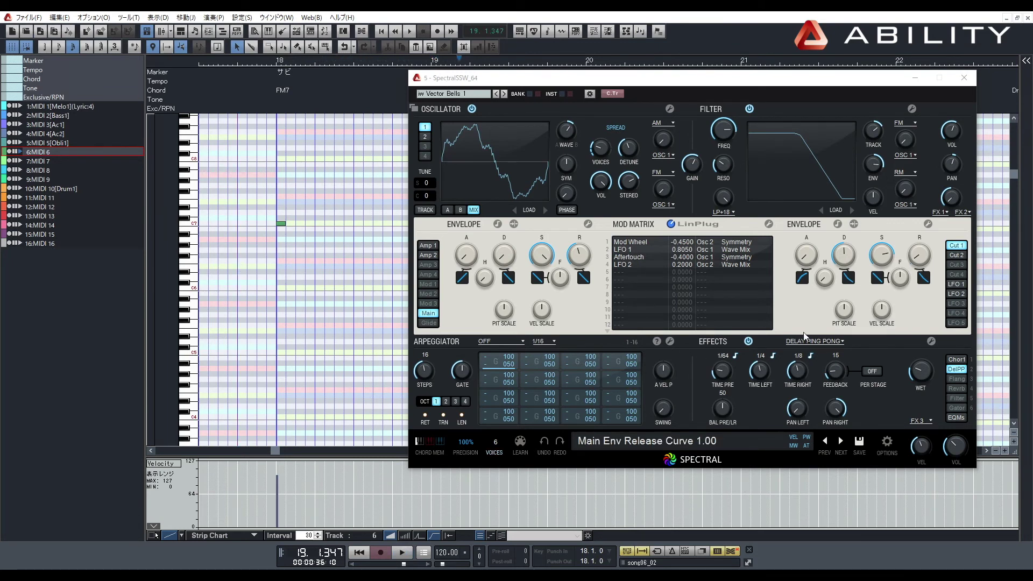
- Return to the song's track view and assign a new Alpha_SSW9 instrument as the Sub Port of MIDI 6
left_click_drag(538, 80, 545, 126)
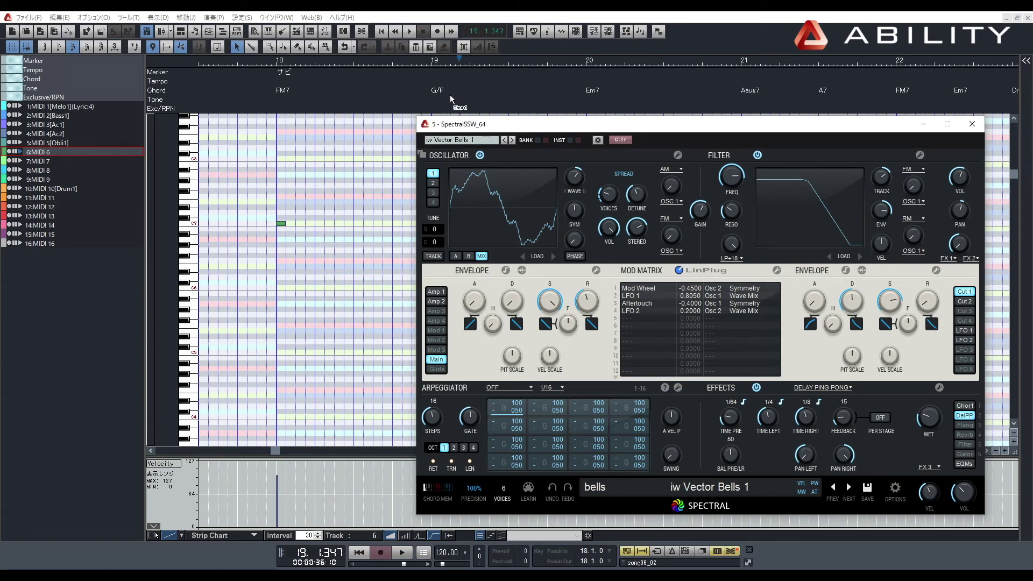
left_click_drag(522, 125, 530, 114)
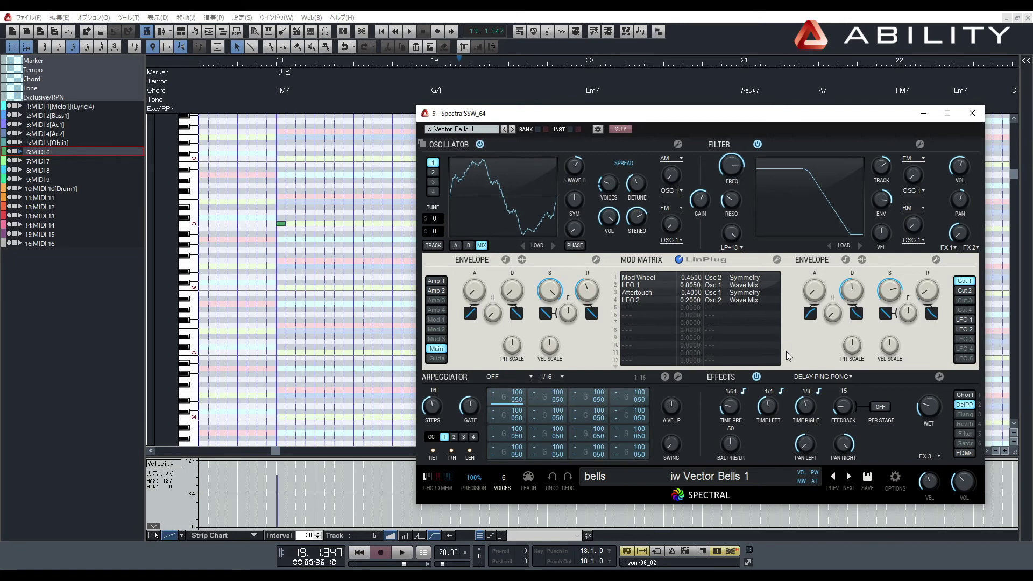
key("ctrl+Tab")
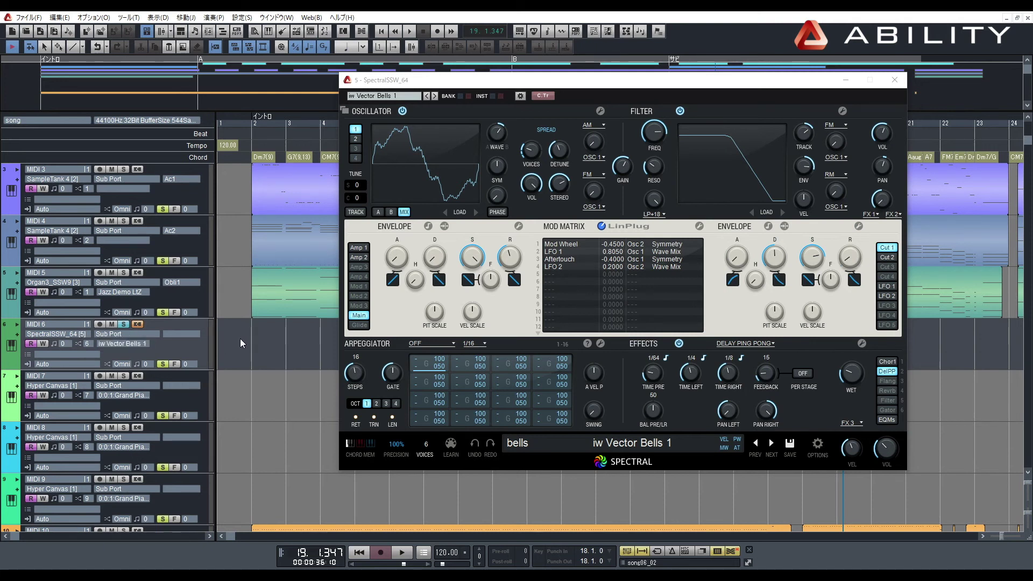
left_click(137, 333)
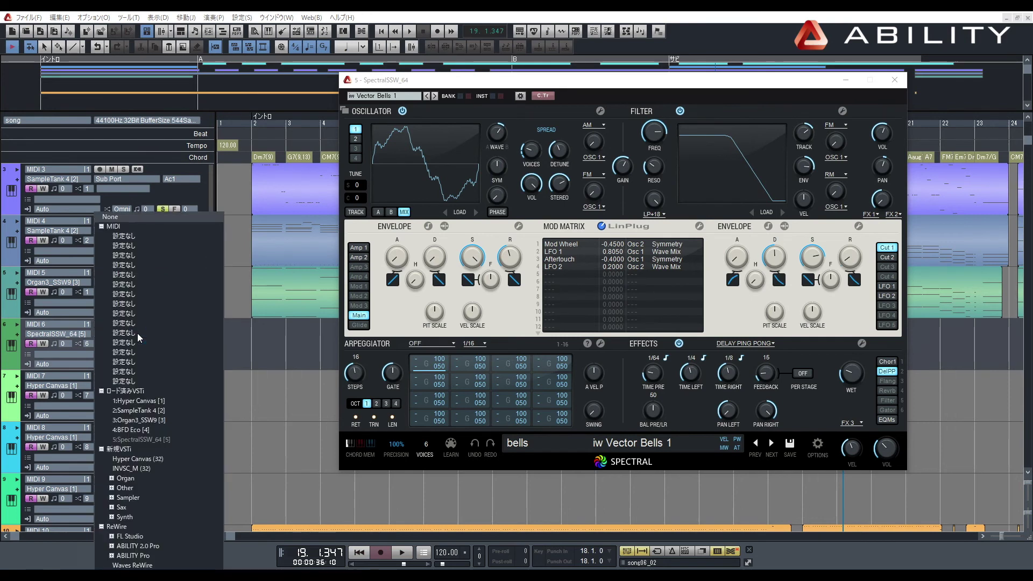
left_click(112, 488)
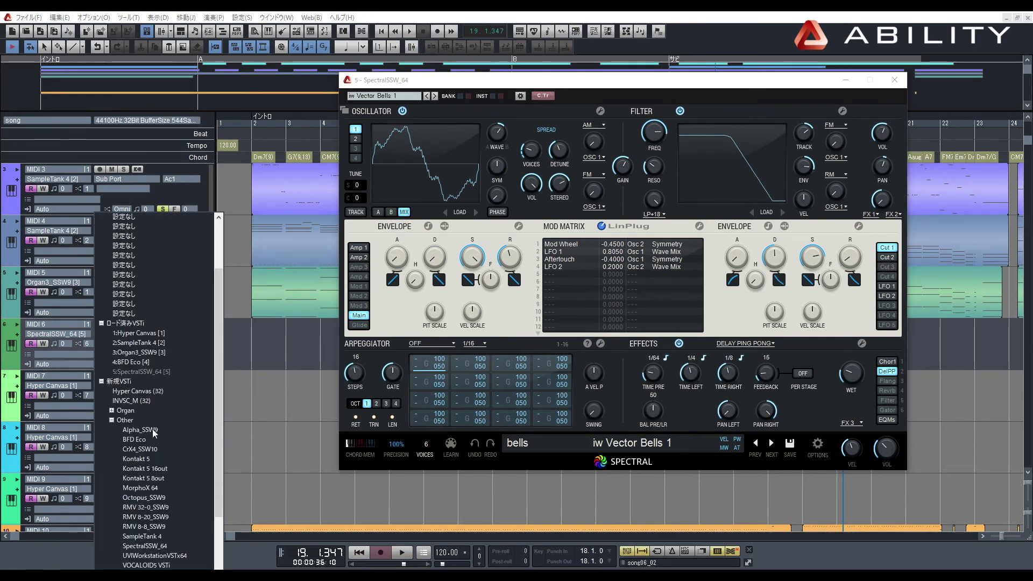
left_click(132, 429)
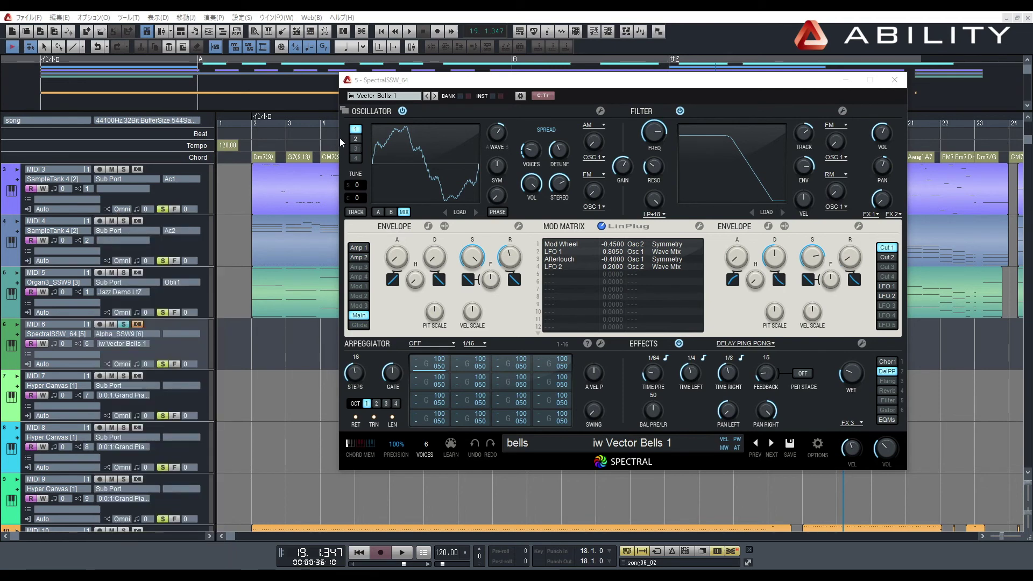
- Open the Alpha_SSW9 editor from slot 6 of the VSTi list, and close the list
left_click_drag(398, 82, 432, 88)
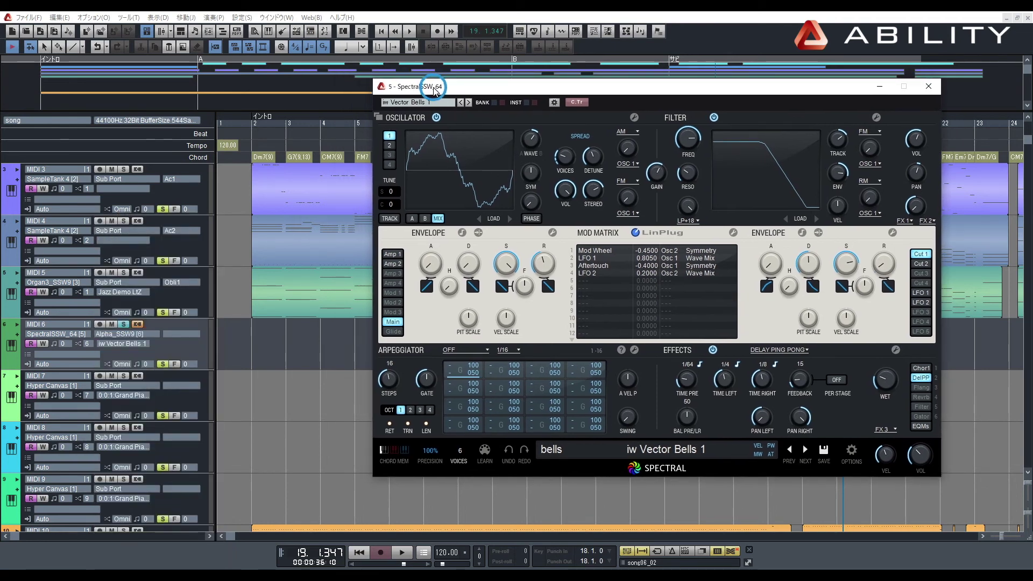
left_click(347, 37)
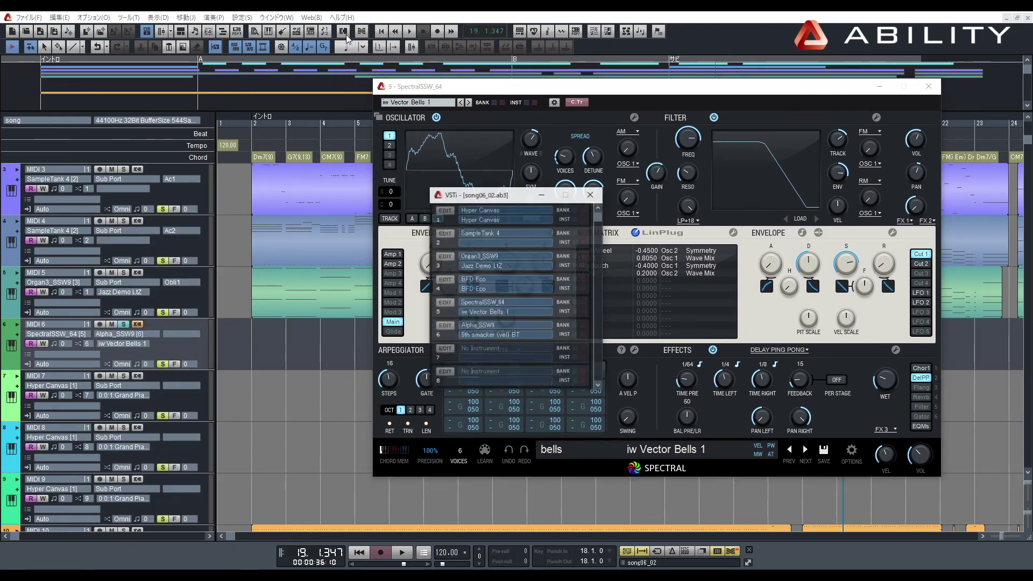
left_click(446, 325)
left_click(591, 194)
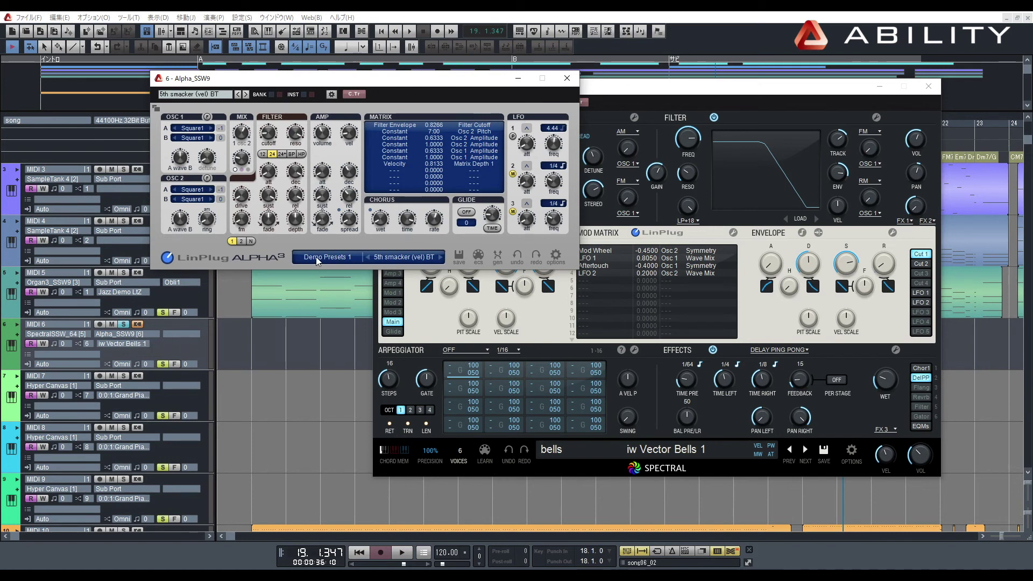
- Load the CrystalBird sound from the Pads 1 bank in Alpha_SSW9
left_click(333, 258)
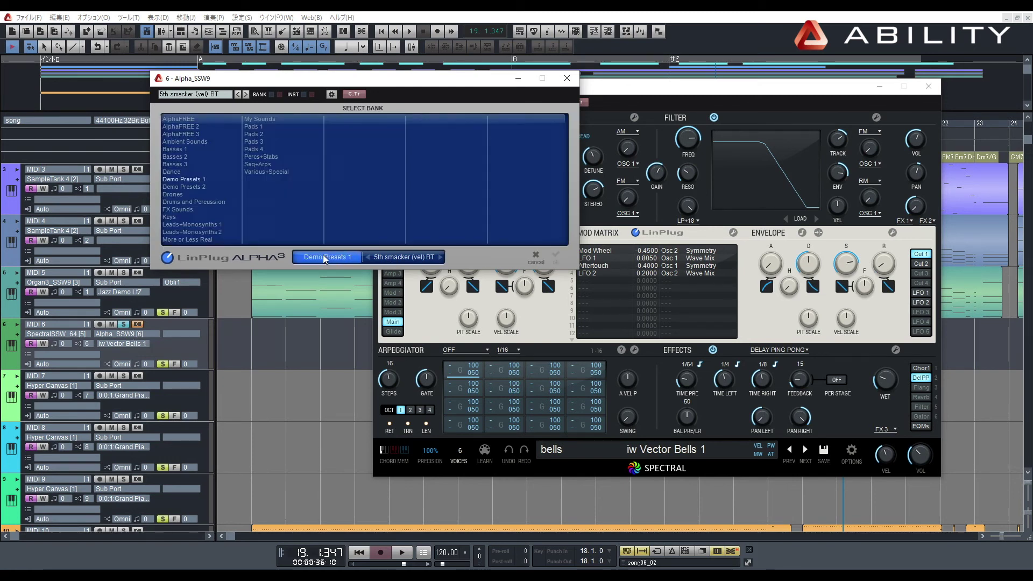
left_click(223, 209)
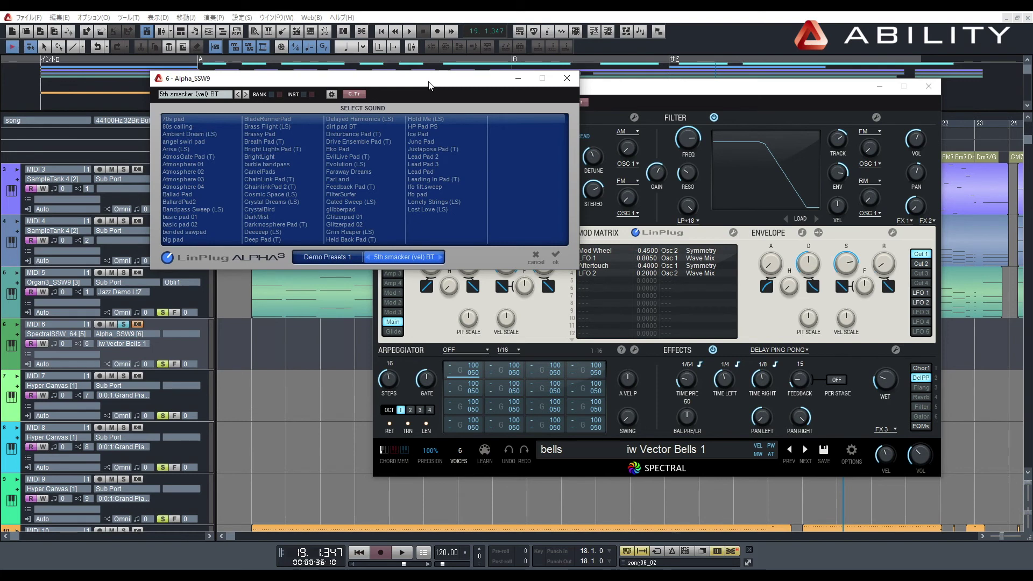
left_click(332, 257)
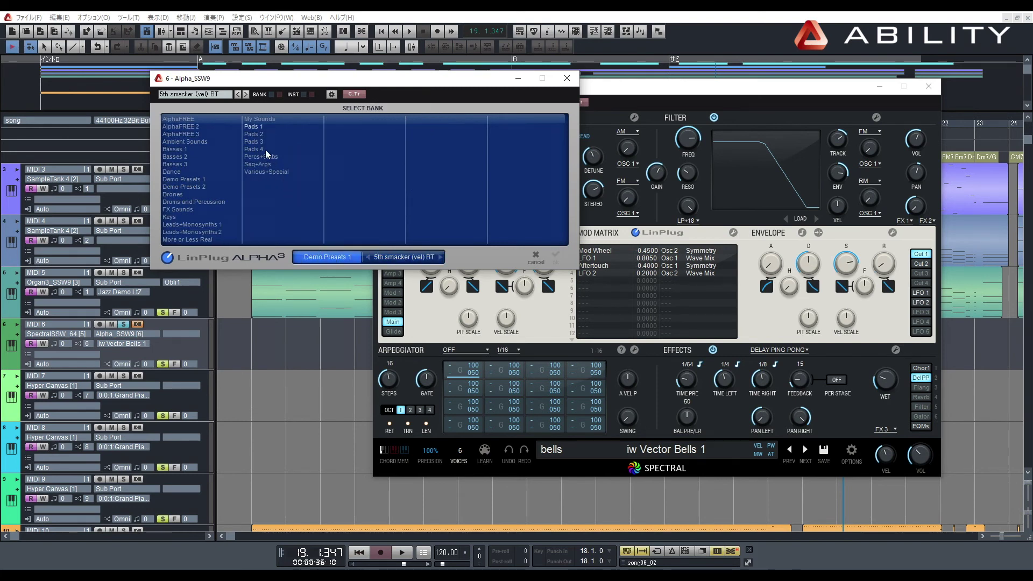
left_click(260, 127)
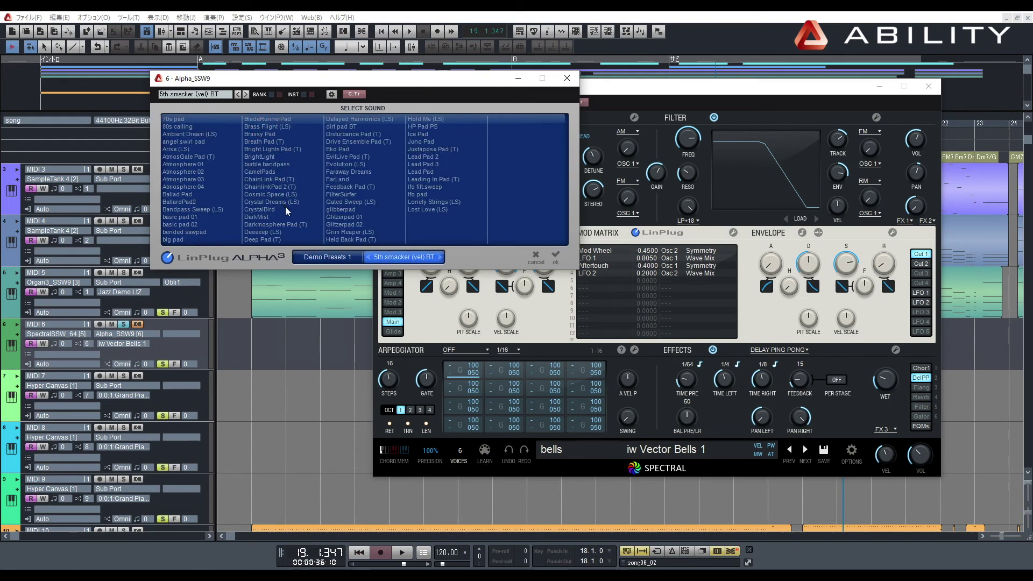
left_click(251, 211)
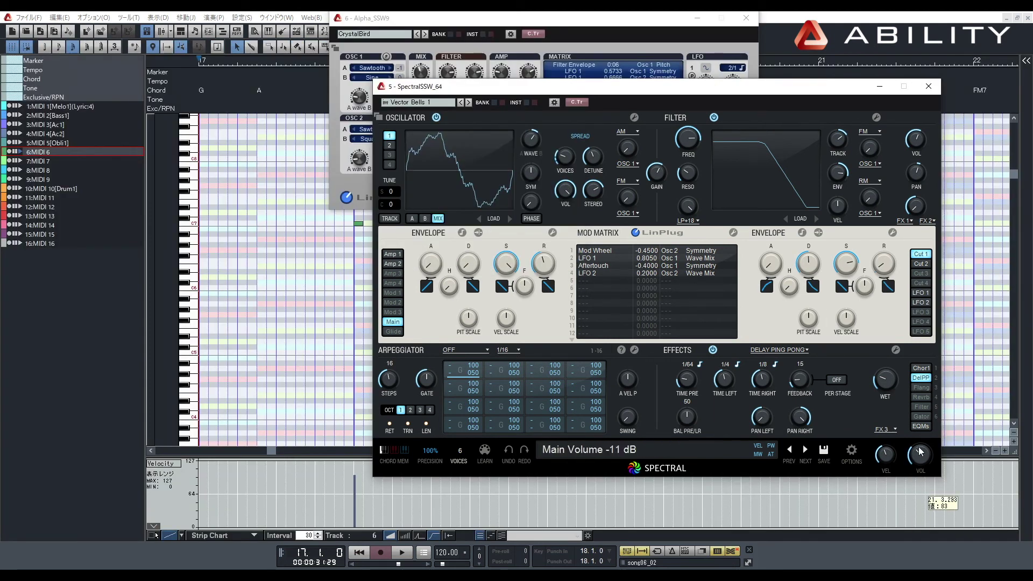
- Turn Spectral's main volume down to -oo dB and play from measure 17 to hear the CrystalBird layer alone
left_click_drag(921, 453, 936, 539)
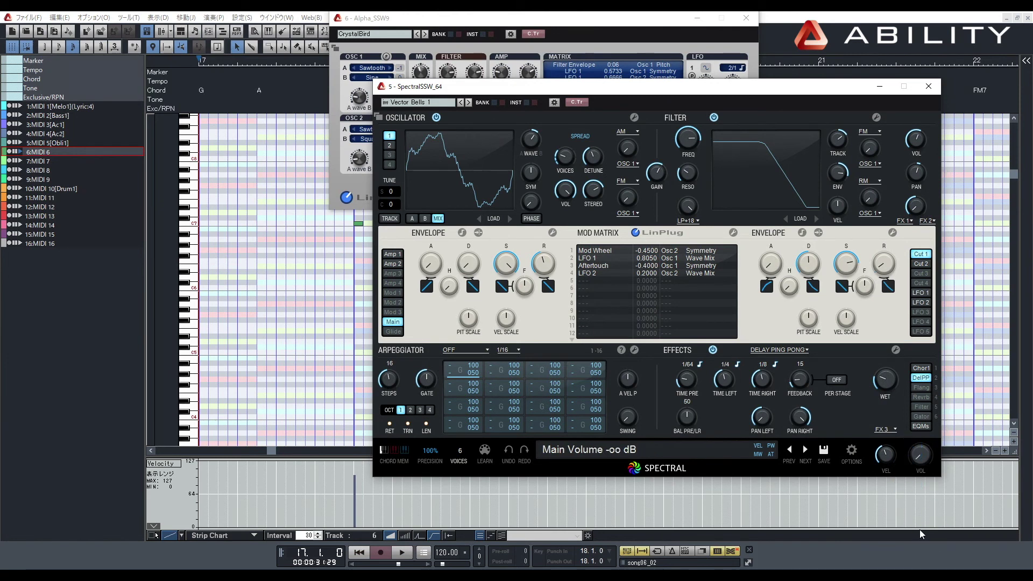
left_click(558, 21)
left_click_drag(558, 22, 582, 16)
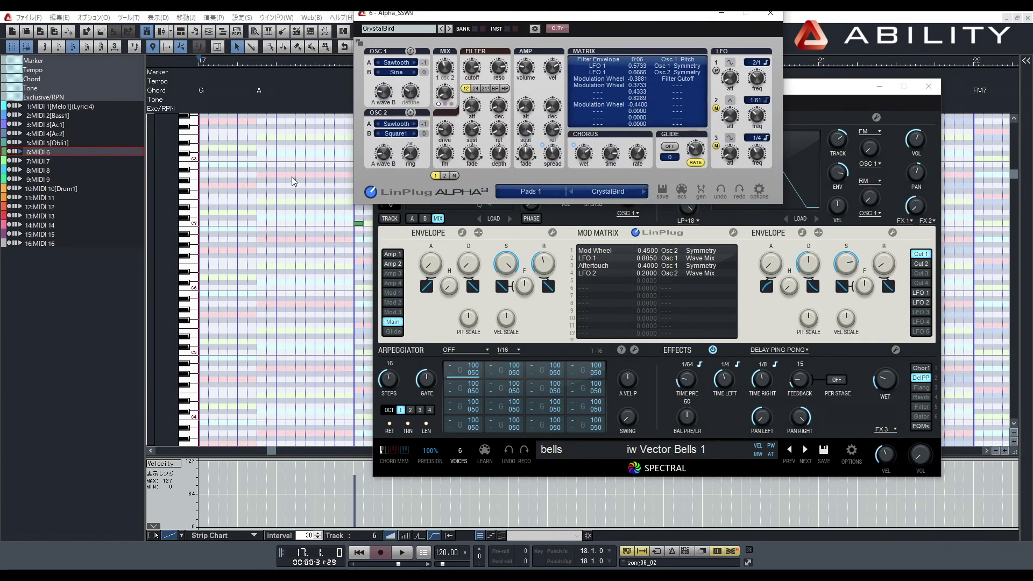
key("space")
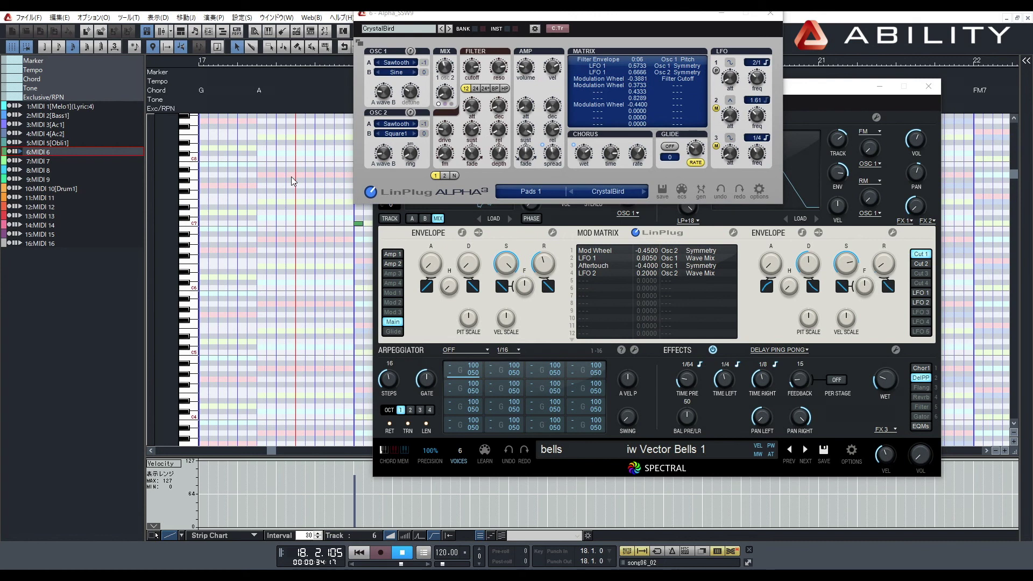
left_click(292, 179)
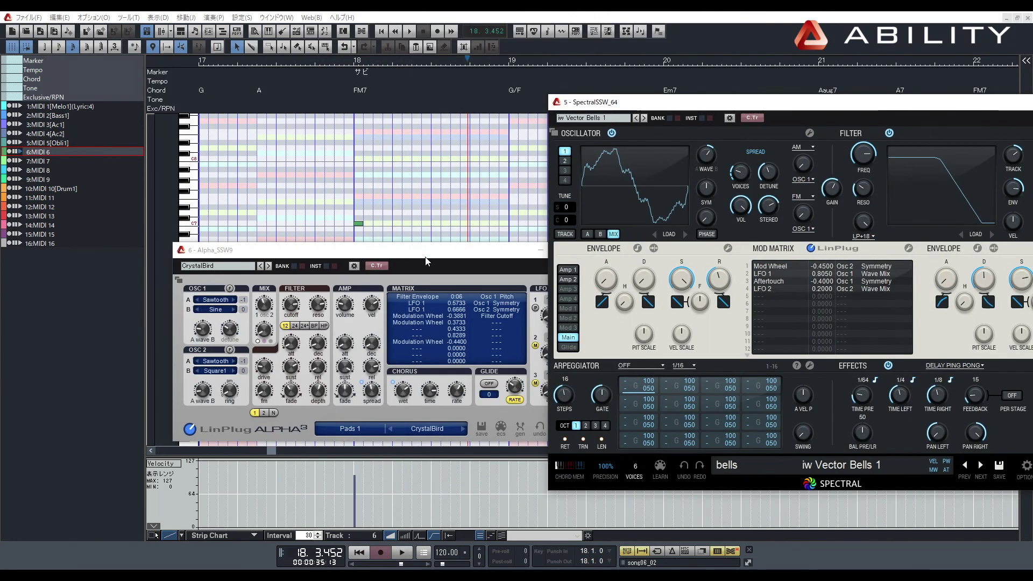
- Bring the Alpha_SSW9 editor to the front and replay the CrystalBird layer alone from measure 17 into the chorus
left_click(427, 252)
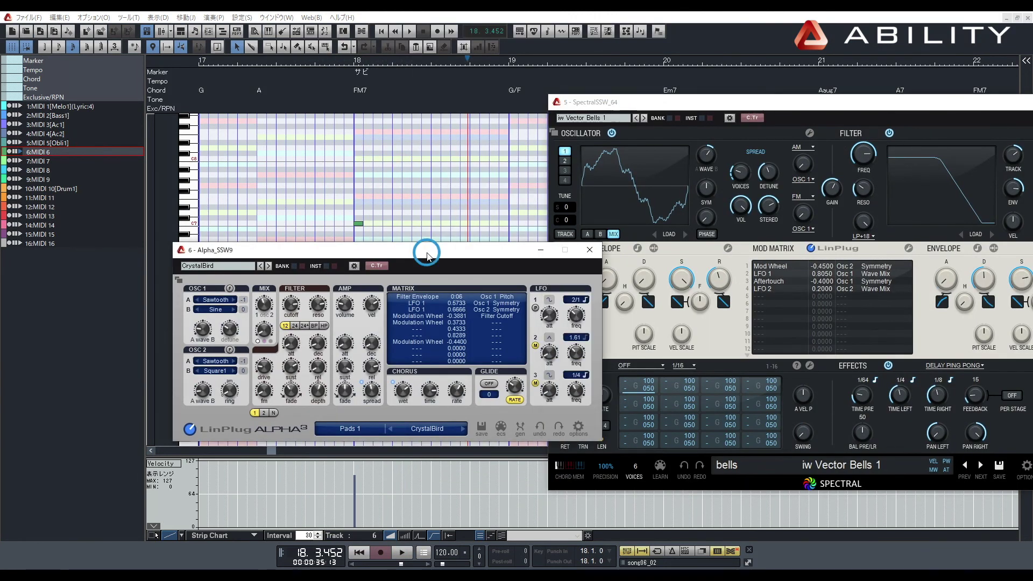
left_click_drag(427, 252, 406, 253)
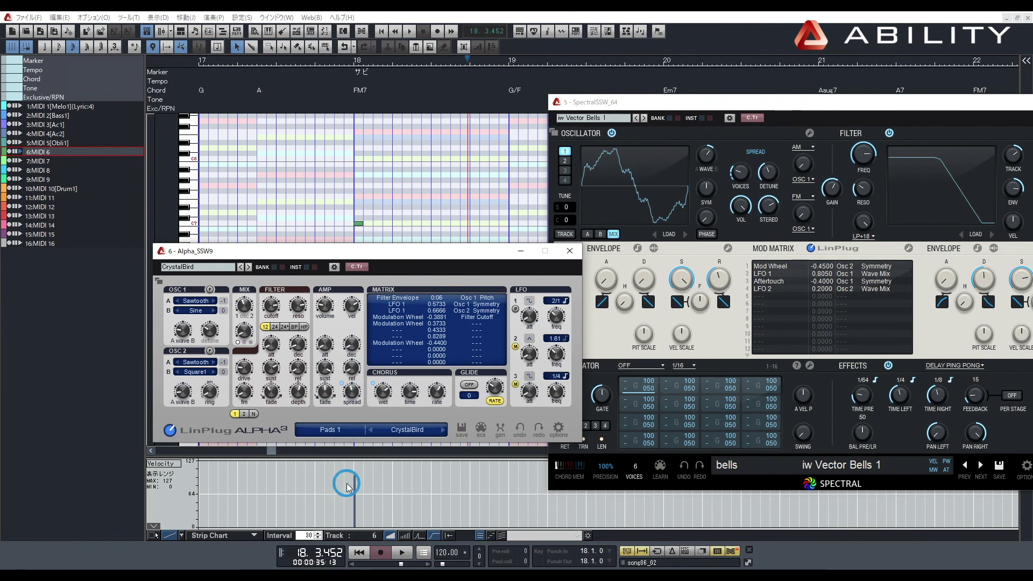
key("space")
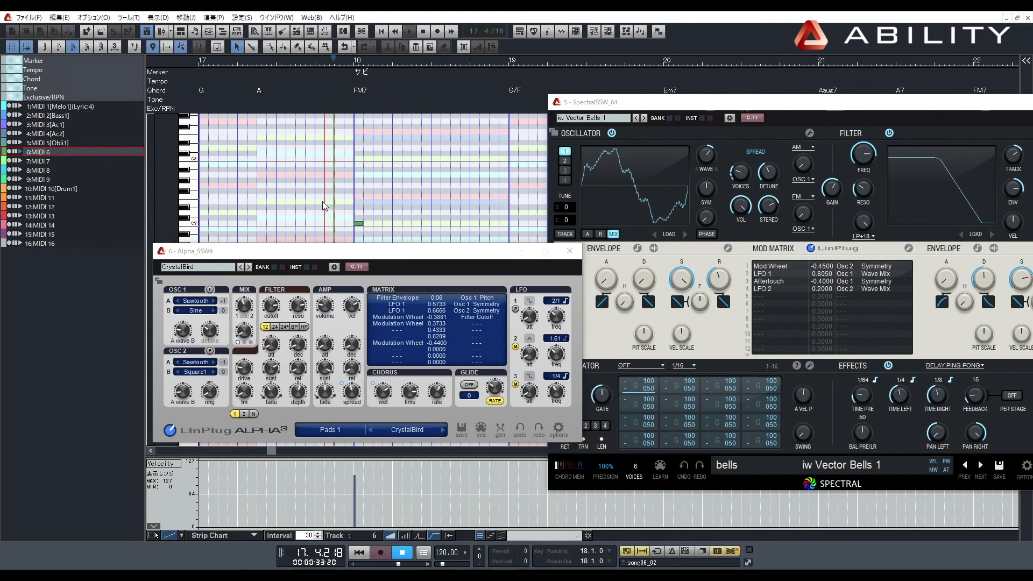
key("space")
left_click(353, 288)
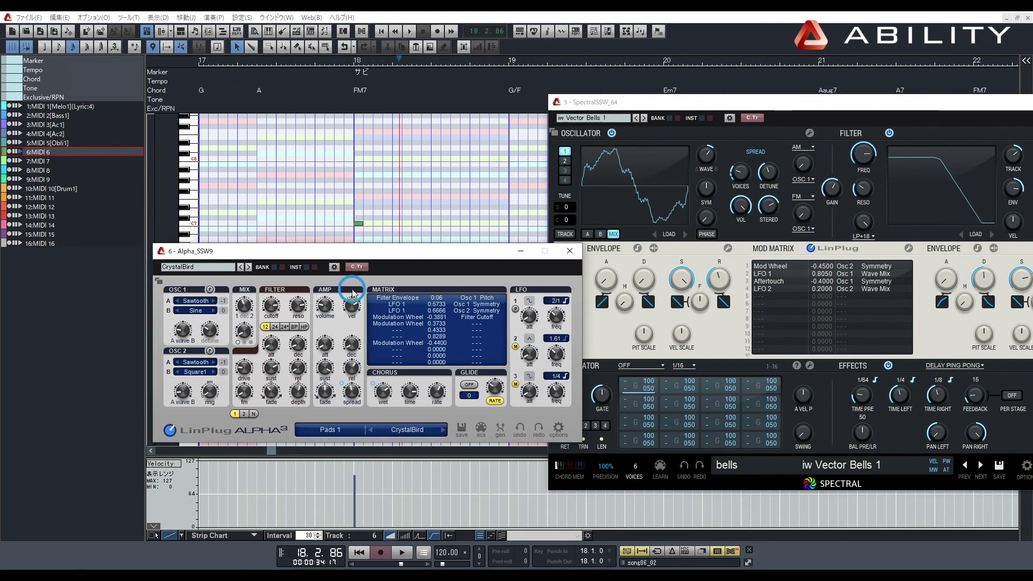
left_click(305, 175)
key("space")
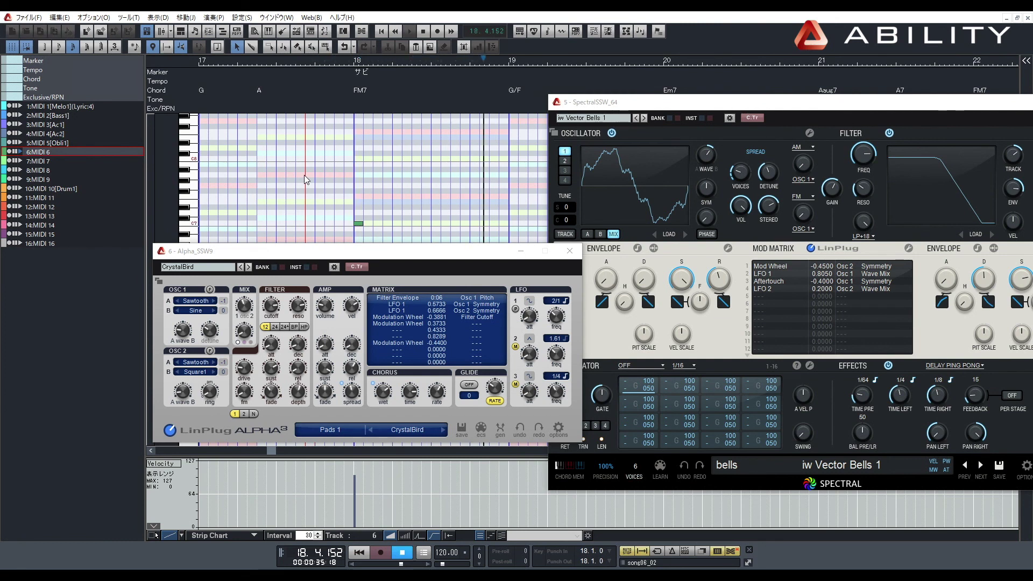
key("space")
- Raise Spectral's main volume to -11 dB and play from measure 17 to hear the bell and pad layered together
left_click_drag(592, 102, 471, 90)
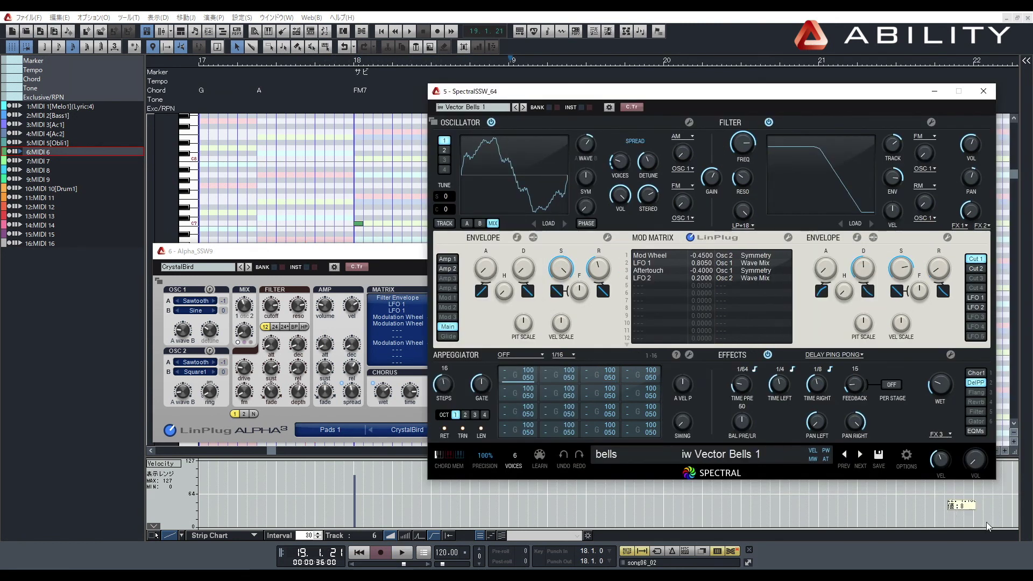
left_click_drag(974, 460, 962, 421)
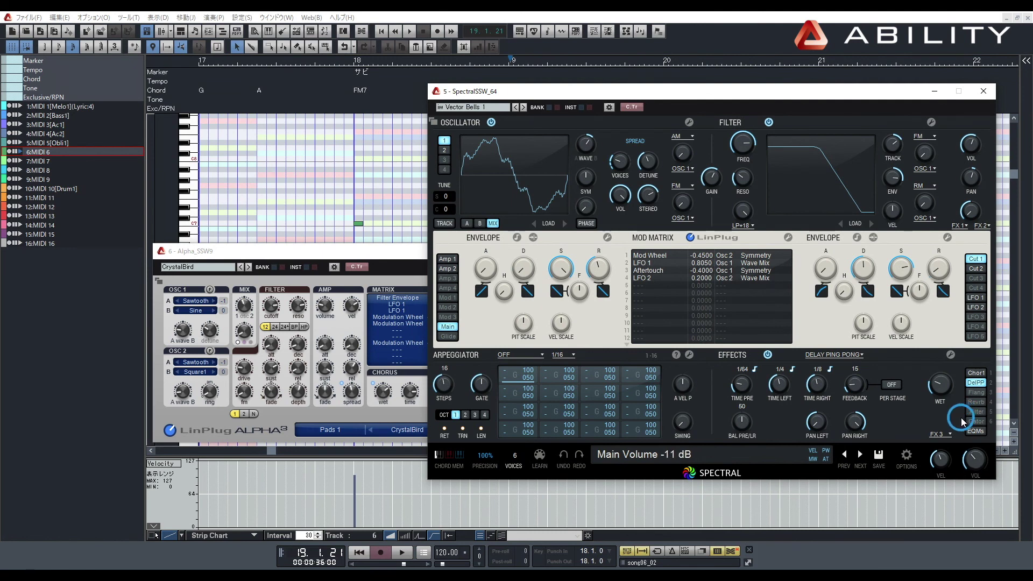
left_click(286, 204)
key("space")
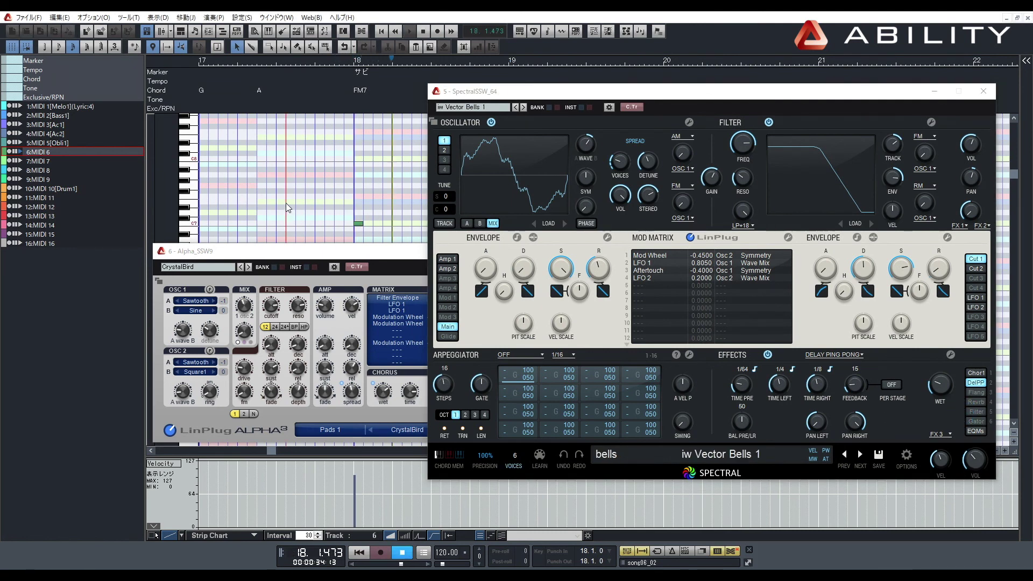
left_click(296, 193)
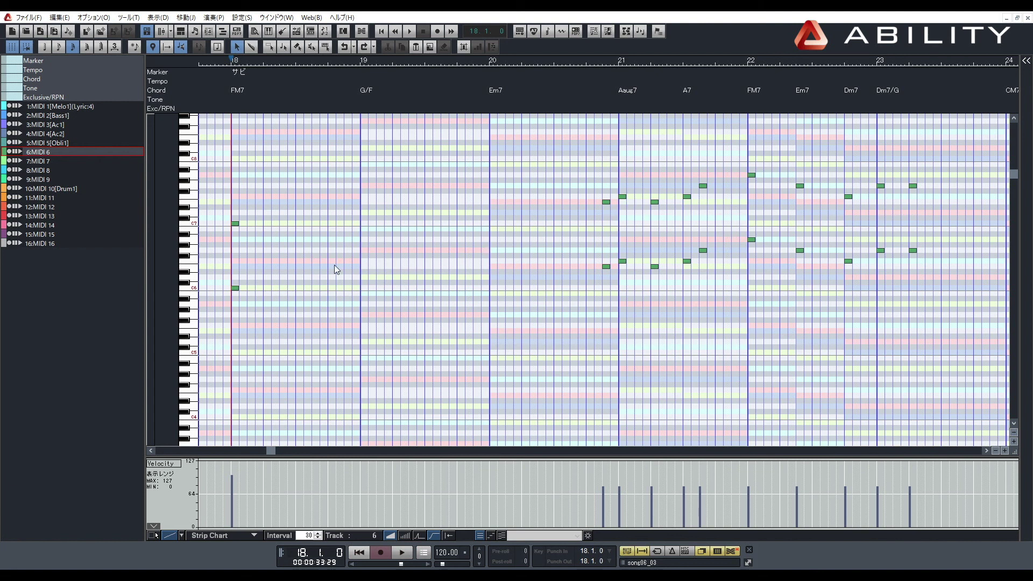
- Examine the octave pair of C7 and C6 notes at measure 18 in MIDI 6's piano roll
left_click(235, 223)
left_click(235, 288)
left_click(272, 275)
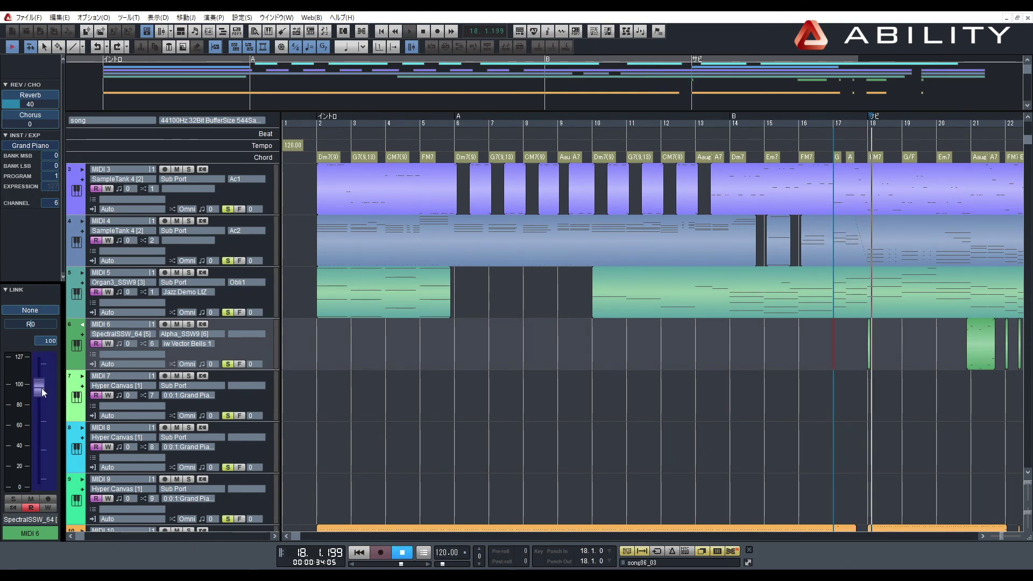
- Lower MIDI 6's track volume to 65 while the song plays through the chorus
left_click_drag(41, 389, 41, 408)
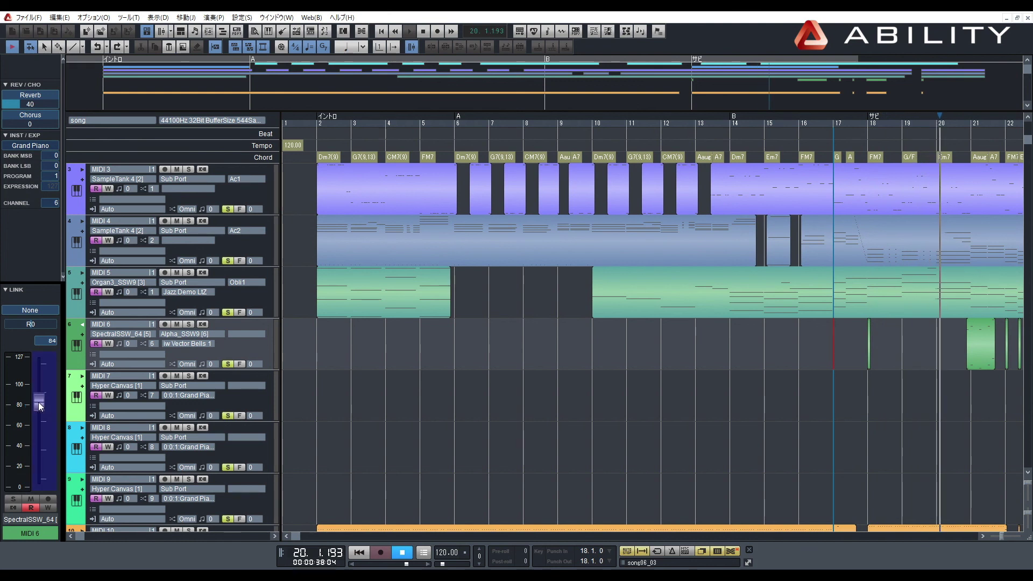
left_click_drag(40, 407, 35, 423)
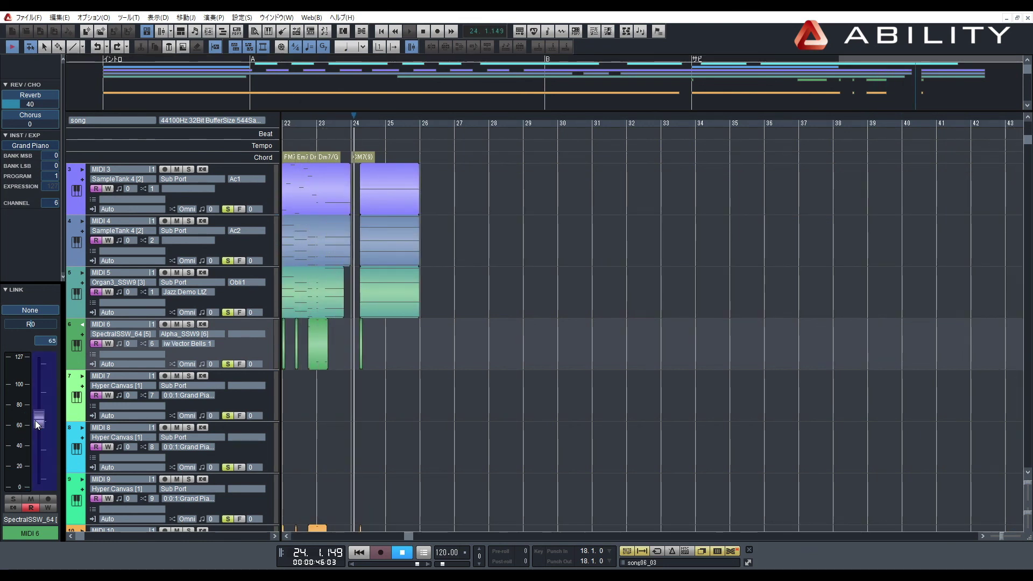